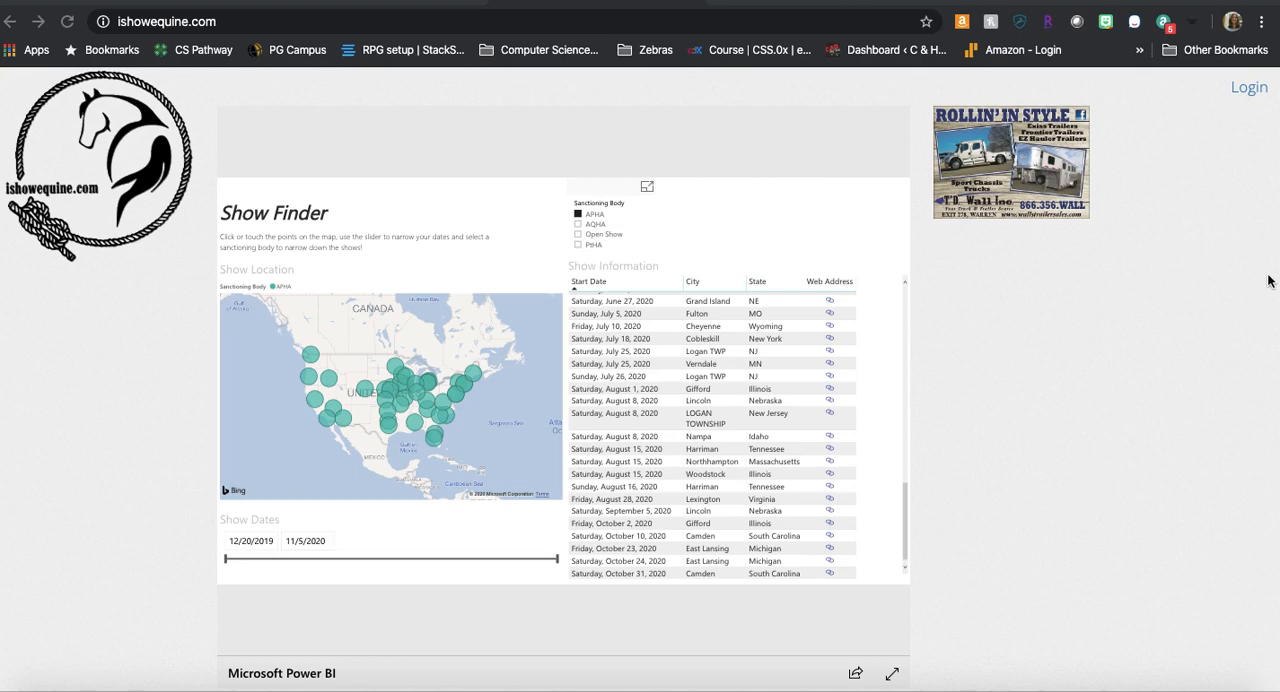
Step: Sign in to the site with the prefilled credentials and open the form for creating a new show
{"action": "left_click", "coordinate": [1252, 89]}
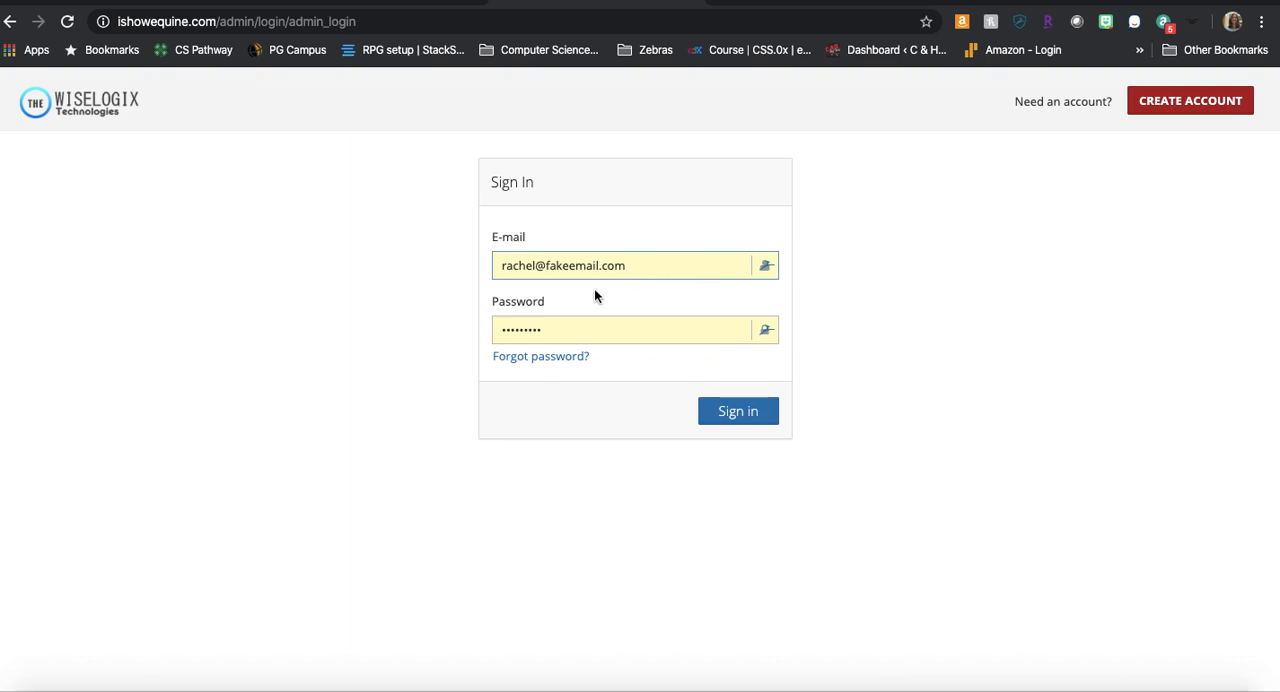
{"action": "left_click", "coordinate": [749, 413]}
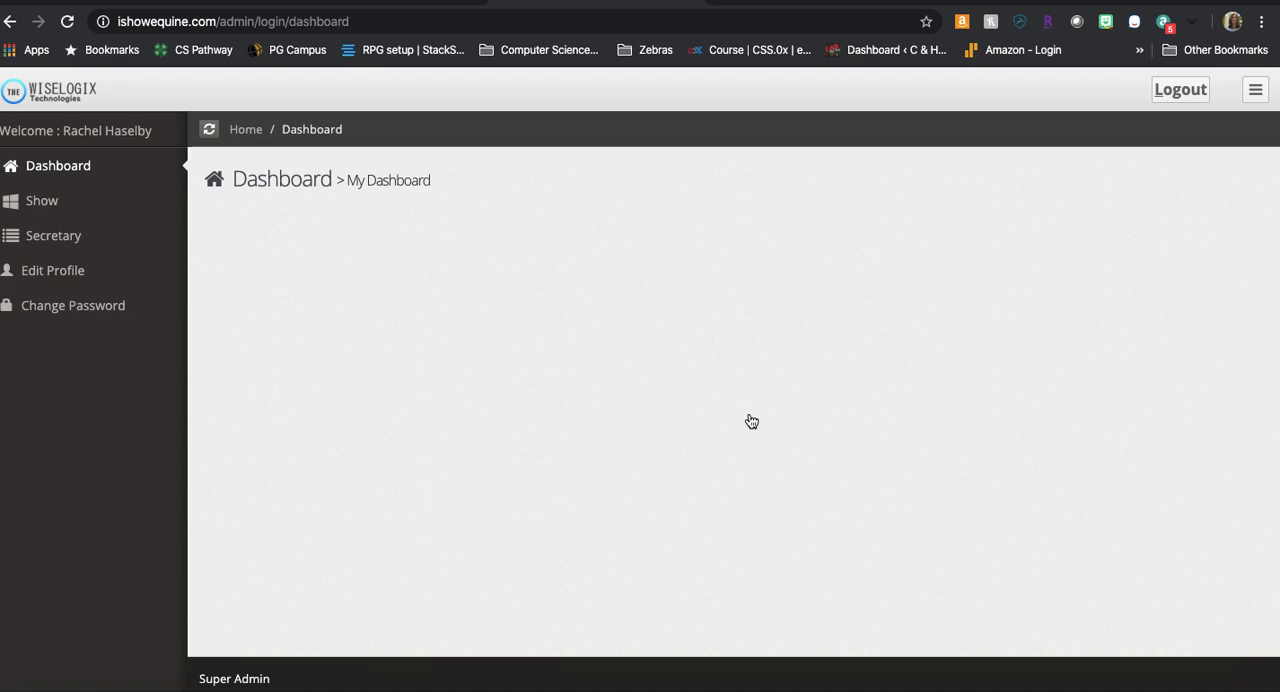
{"action": "left_click", "coordinate": [42, 203]}
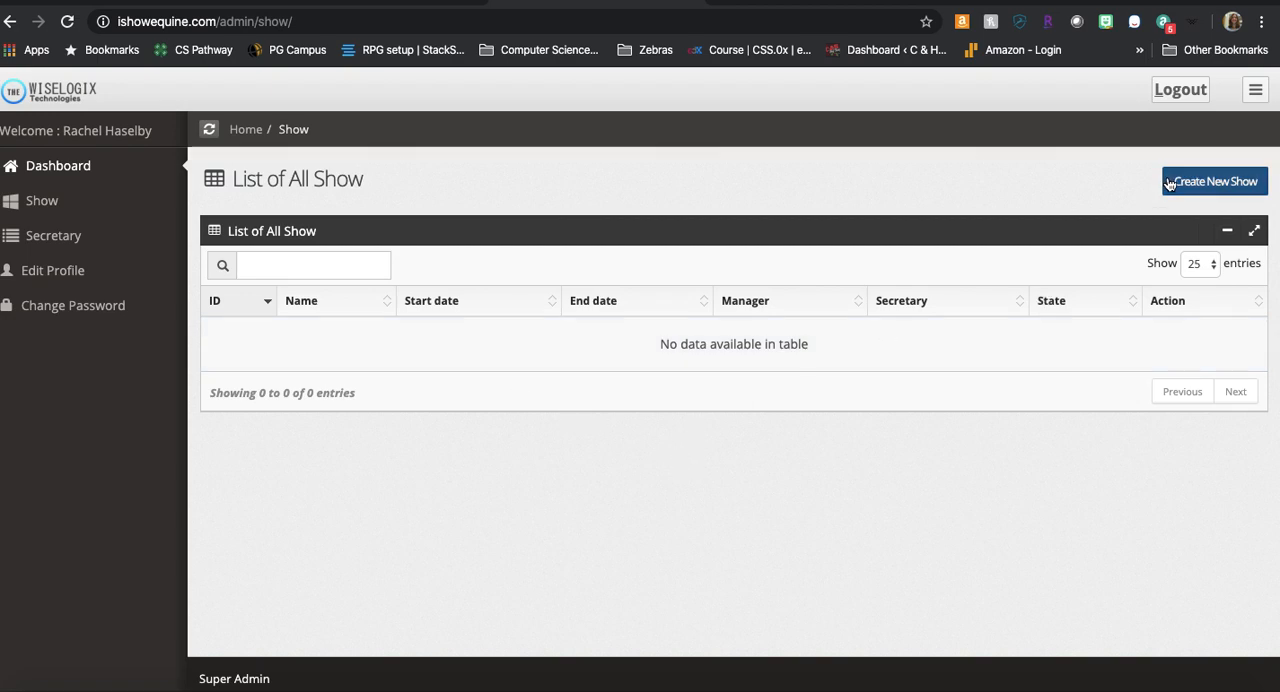
{"action": "left_click", "coordinate": [1210, 184]}
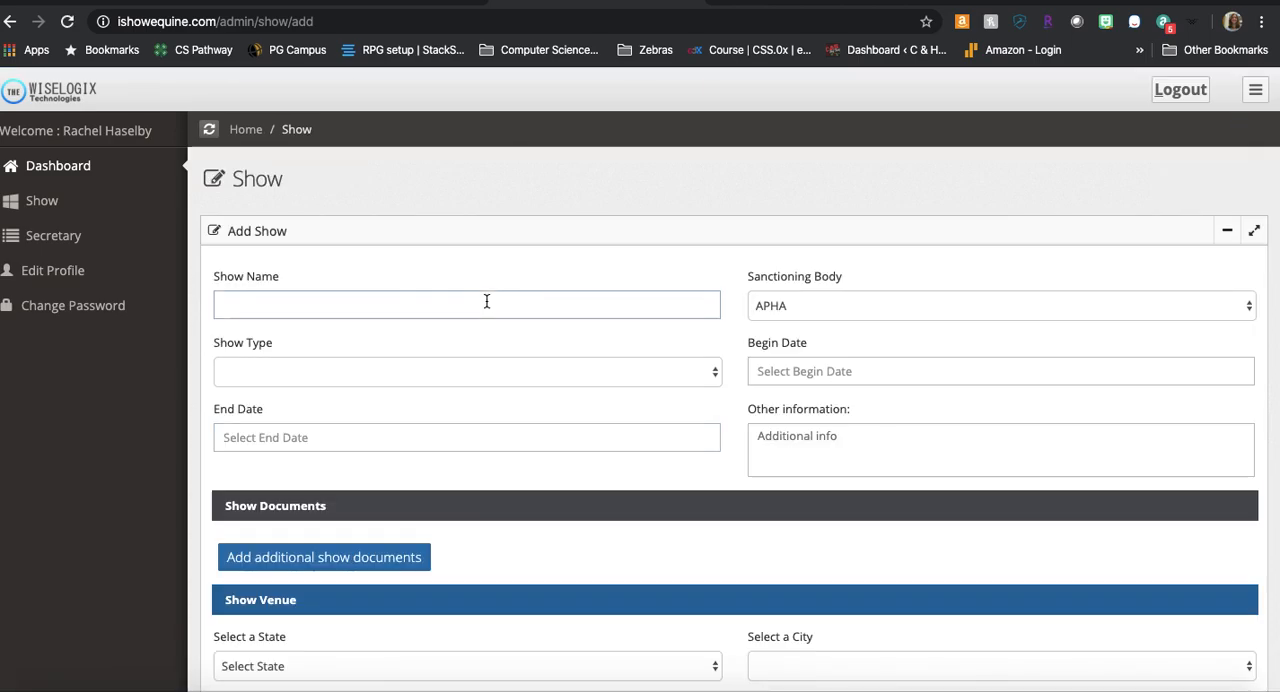
Step: Uncover the show bill document beside the form and enter the show name "2020 East Central Pinto Jubilee"
{"action": "left_click", "coordinate": [487, 301]}
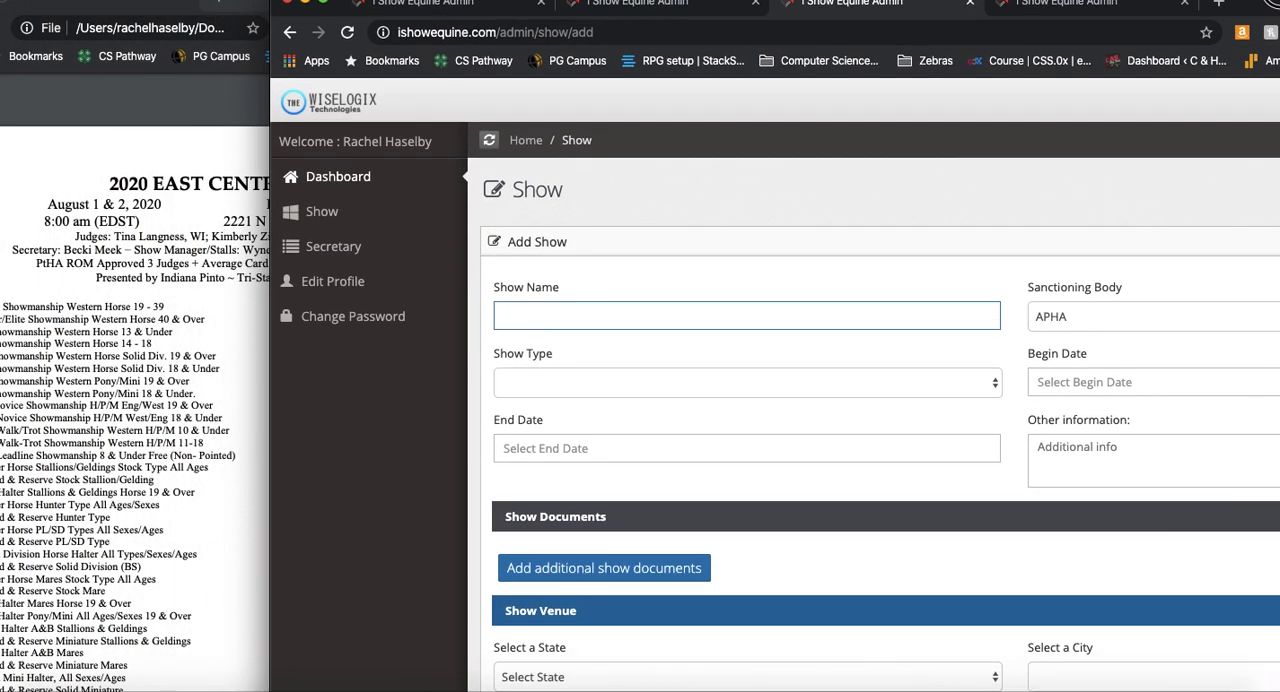
{"action": "left_click_drag", "start_coordinate": [1242, 2], "coordinate": [1279, 3]}
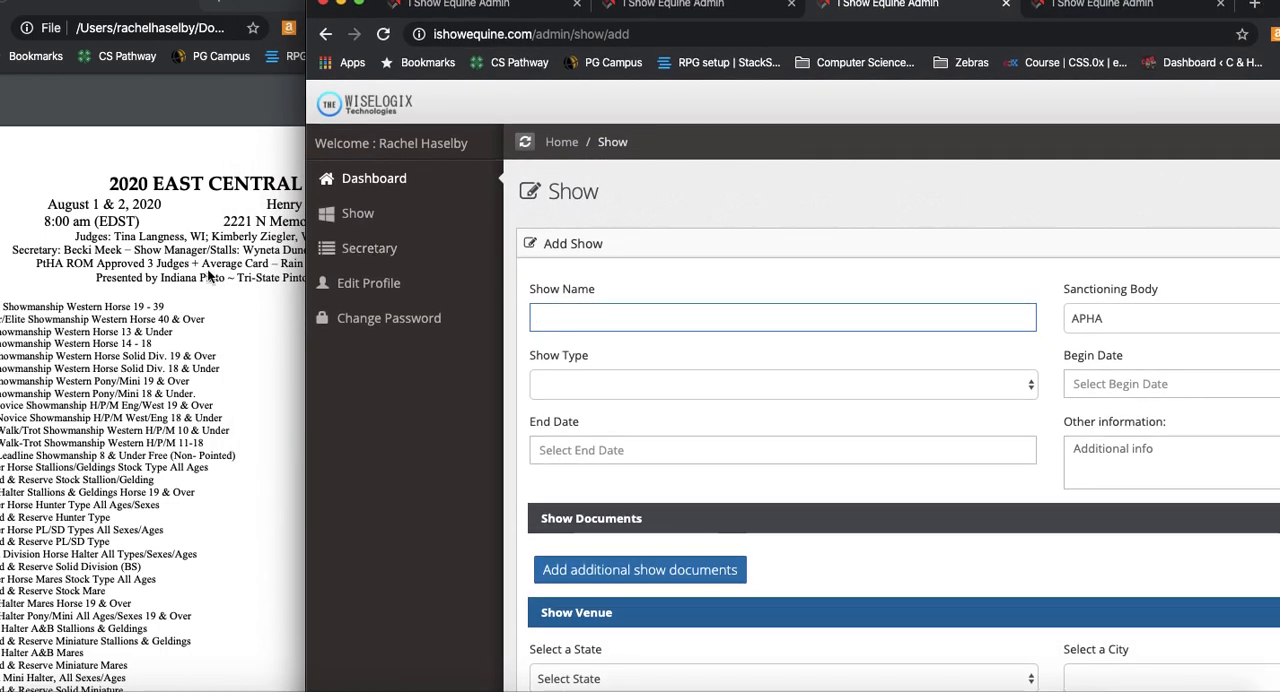
{"action": "left_click_drag", "start_coordinate": [307, 26], "coordinate": [466, 27]}
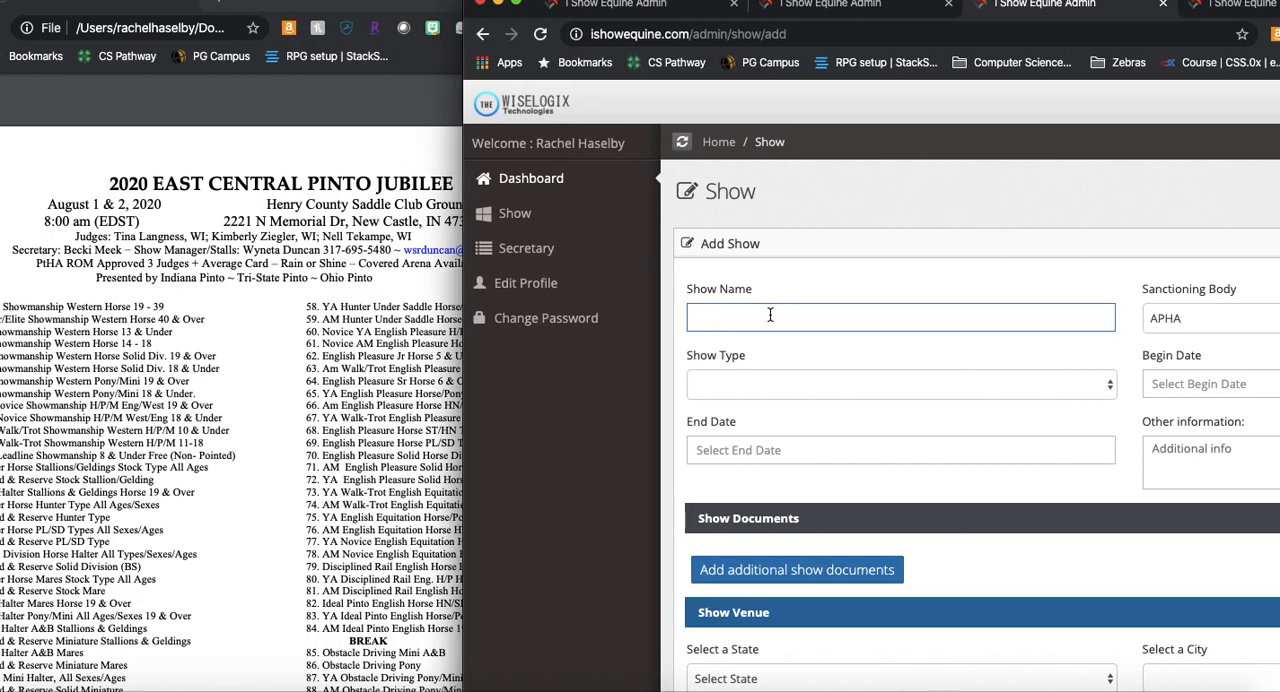
{"action": "type", "text": "2020 East "}
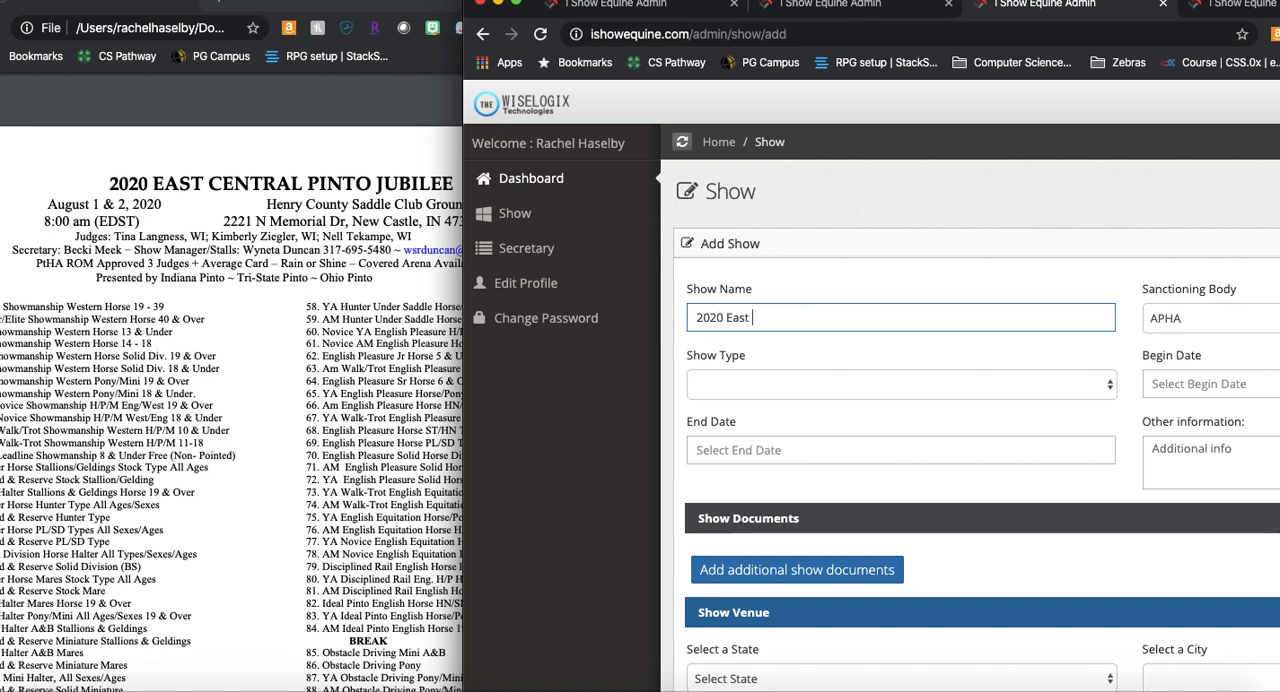
{"action": "type", "text": "Center"}
{"action": "type", "text": "ral "}
{"action": "type", "text": "Pinto Ju"}
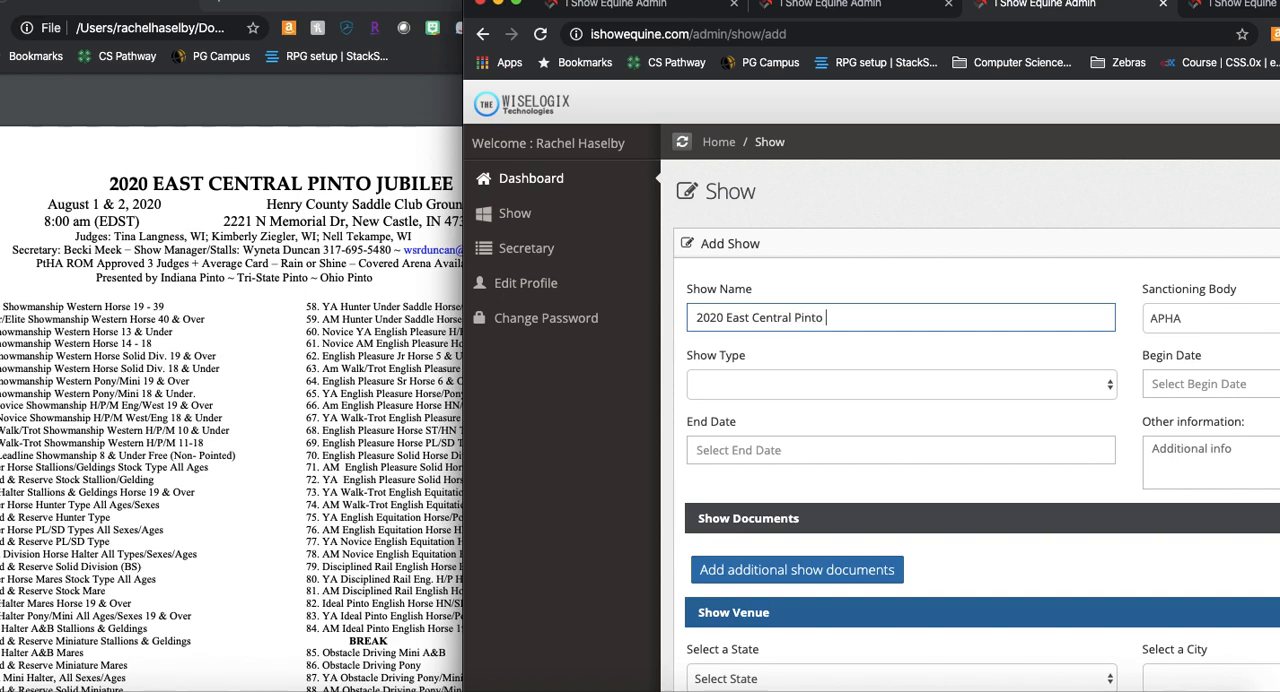
{"action": "type", "text": "bilee"}
{"action": "key", "text": "Tab"}
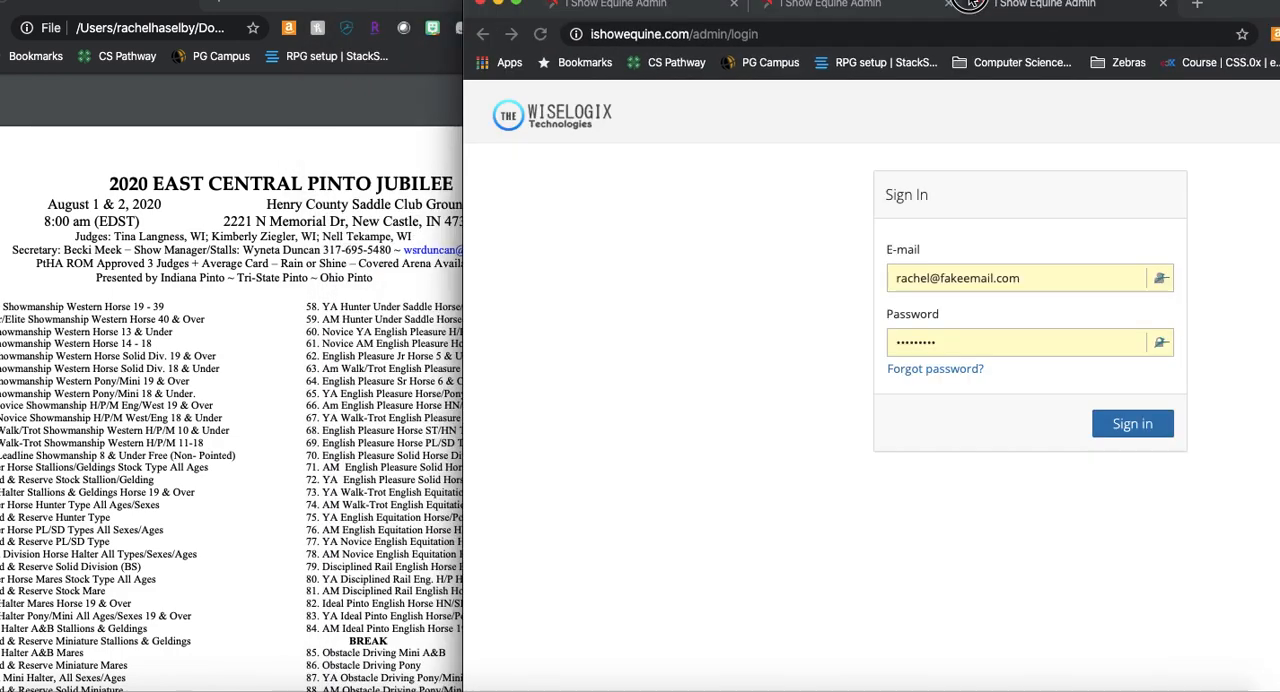
Step: Try Other as the sanctioning body with a placeholder custom entry, and clear that entry again
{"action": "left_click", "coordinate": [940, 6]}
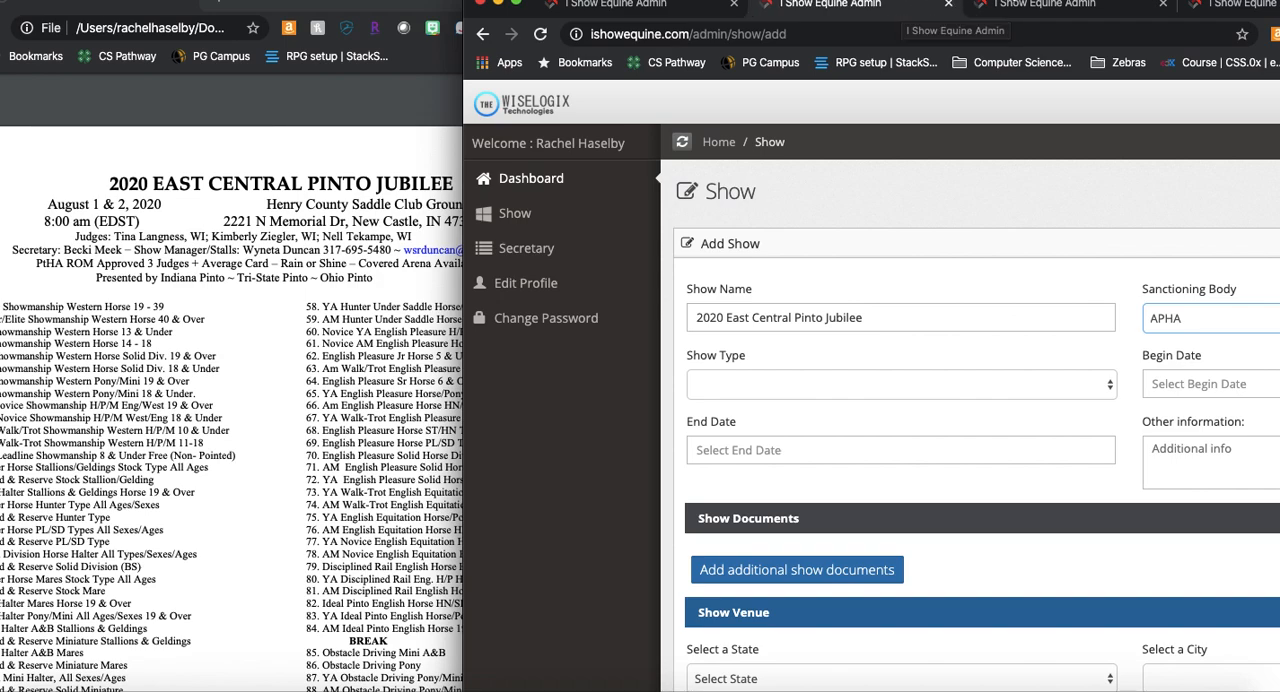
{"action": "left_click_drag", "start_coordinate": [465, 91], "coordinate": [224, 91]}
{"action": "left_click_drag", "start_coordinate": [1228, 8], "coordinate": [1098, 14]}
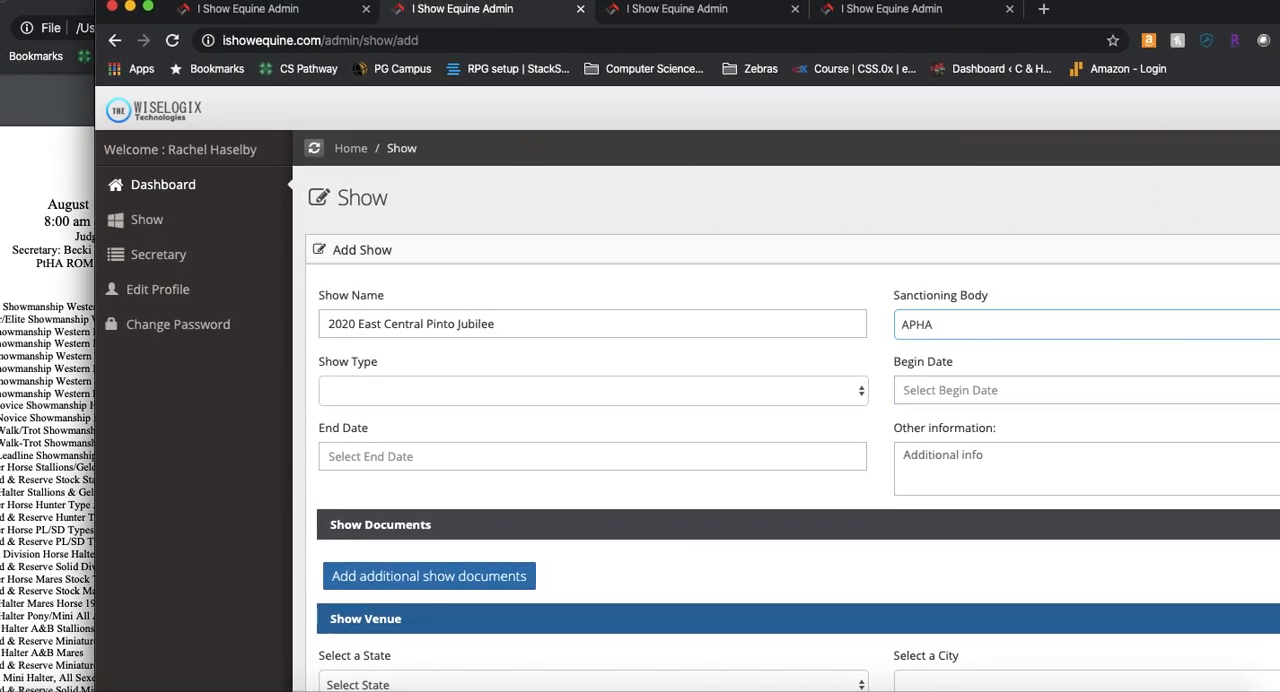
{"action": "left_click_drag", "start_coordinate": [1231, 20], "coordinate": [1036, 5]}
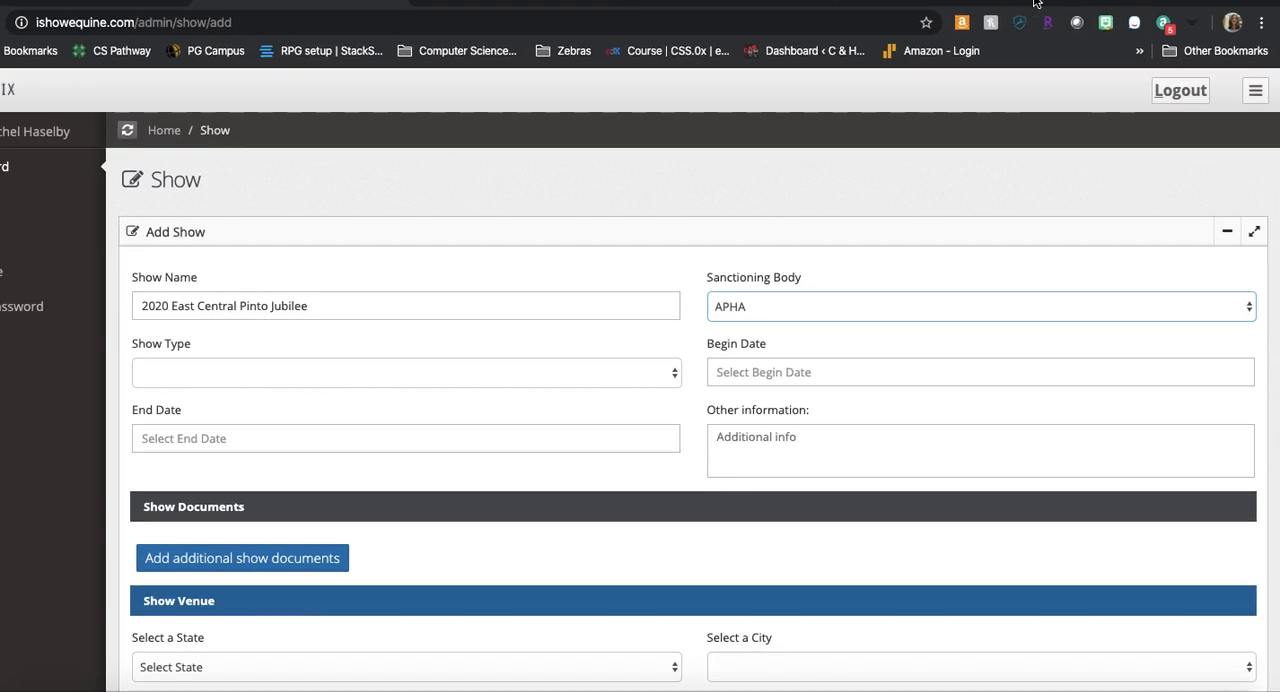
{"action": "left_click", "coordinate": [1179, 311]}
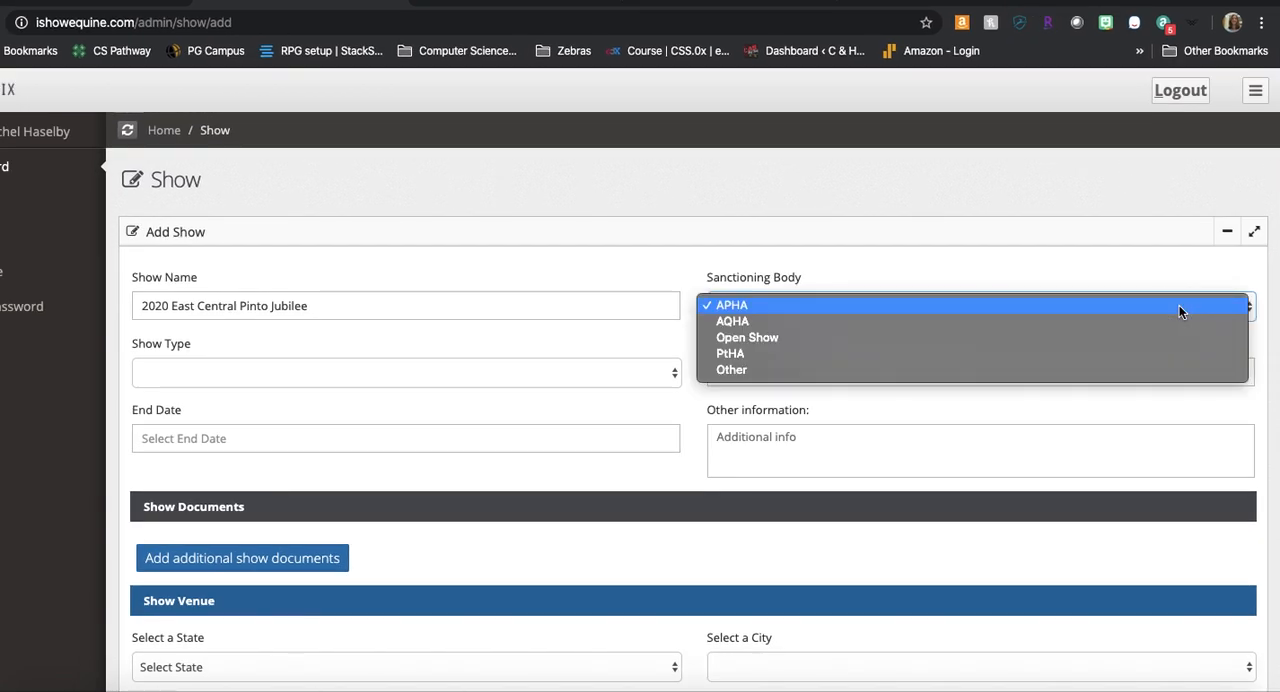
{"action": "left_click", "coordinate": [786, 375]}
{"action": "left_click", "coordinate": [779, 353]}
{"action": "type", "text": "lakjg asd"}
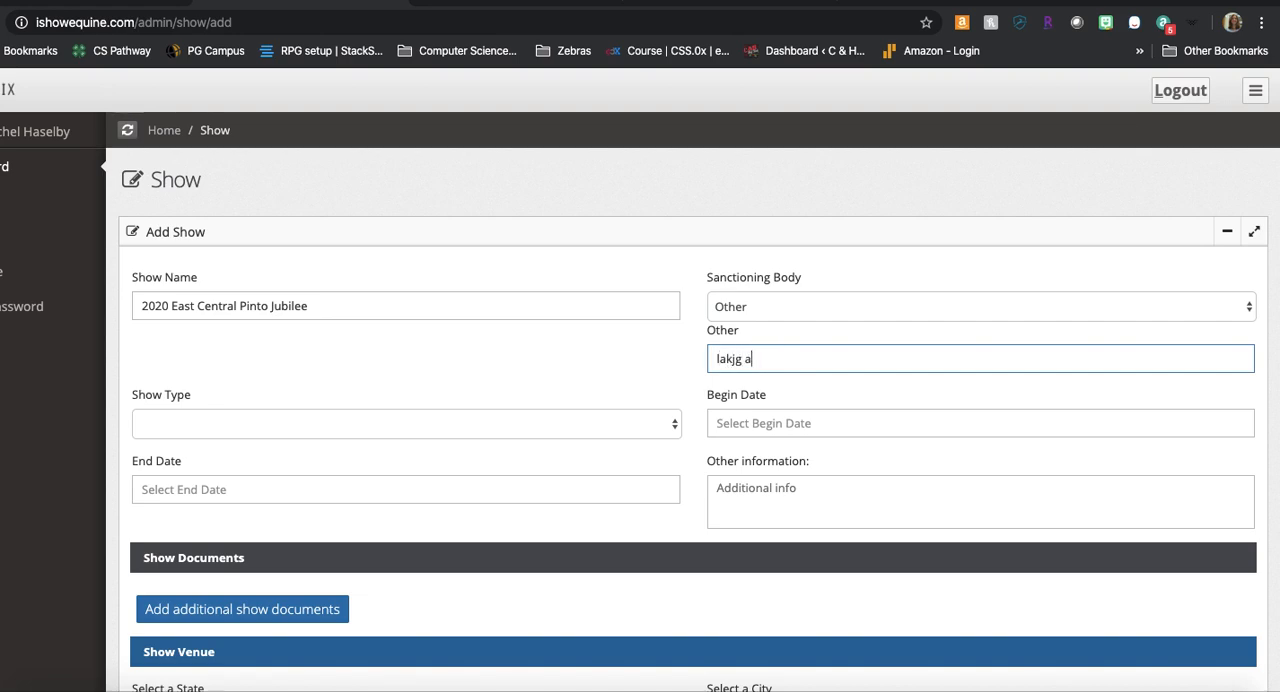
{"action": "key", "text": "BackSpace"}
{"action": "key", "text": "BackSpace"}
{"action": "key", "text": "BackSpace"}
{"action": "key", "text": "BackSpace"}
{"action": "key", "text": "BackSpace"}
{"action": "key", "text": "BackSpace"}
{"action": "key", "text": "BackSpace"}
{"action": "key", "text": "BackSpace"}
{"action": "key", "text": "BackSpace"}
Step: Set the sanctioning body to APHA and the show type to Three judge
{"action": "left_click", "coordinate": [881, 307]}
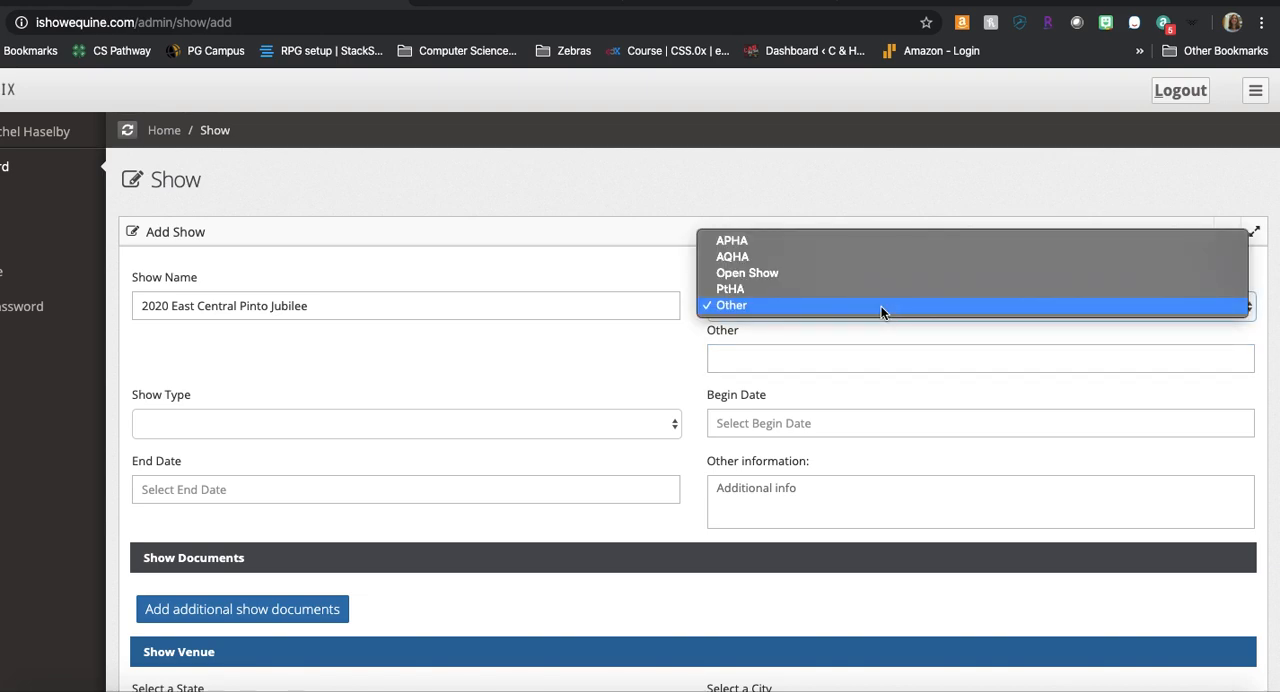
{"action": "left_click", "coordinate": [848, 244]}
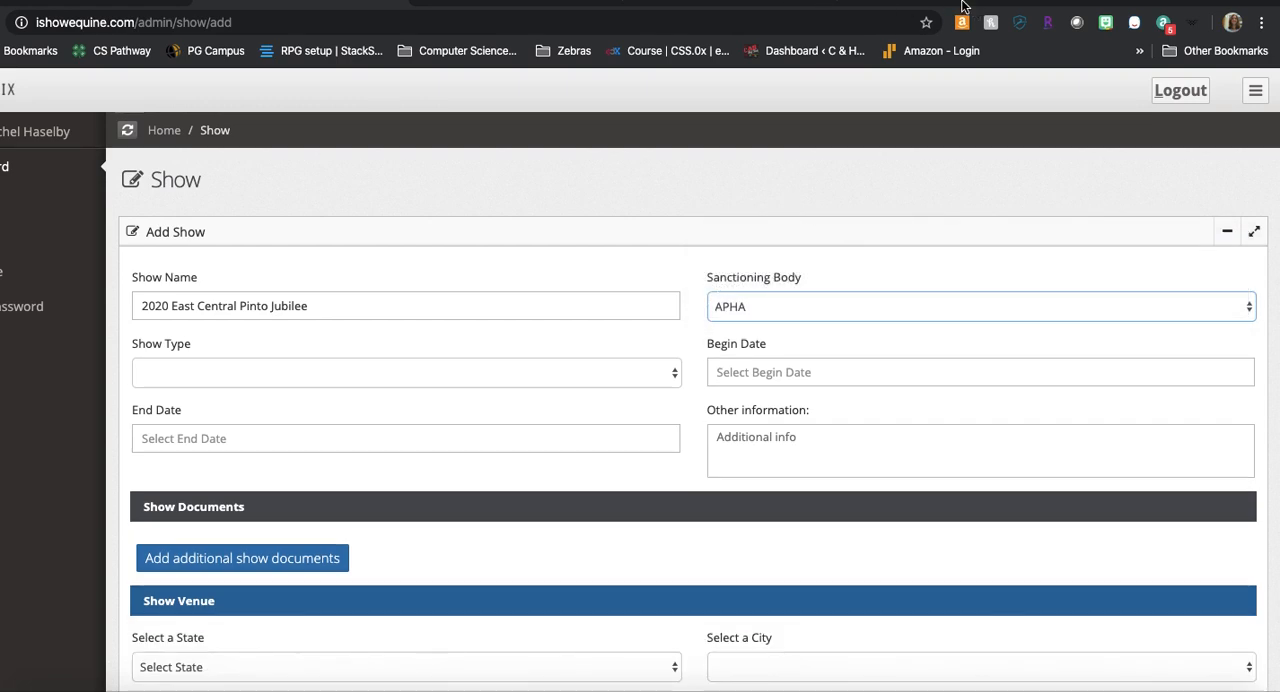
{"action": "left_click_drag", "start_coordinate": [925, 1], "coordinate": [1279, 5]}
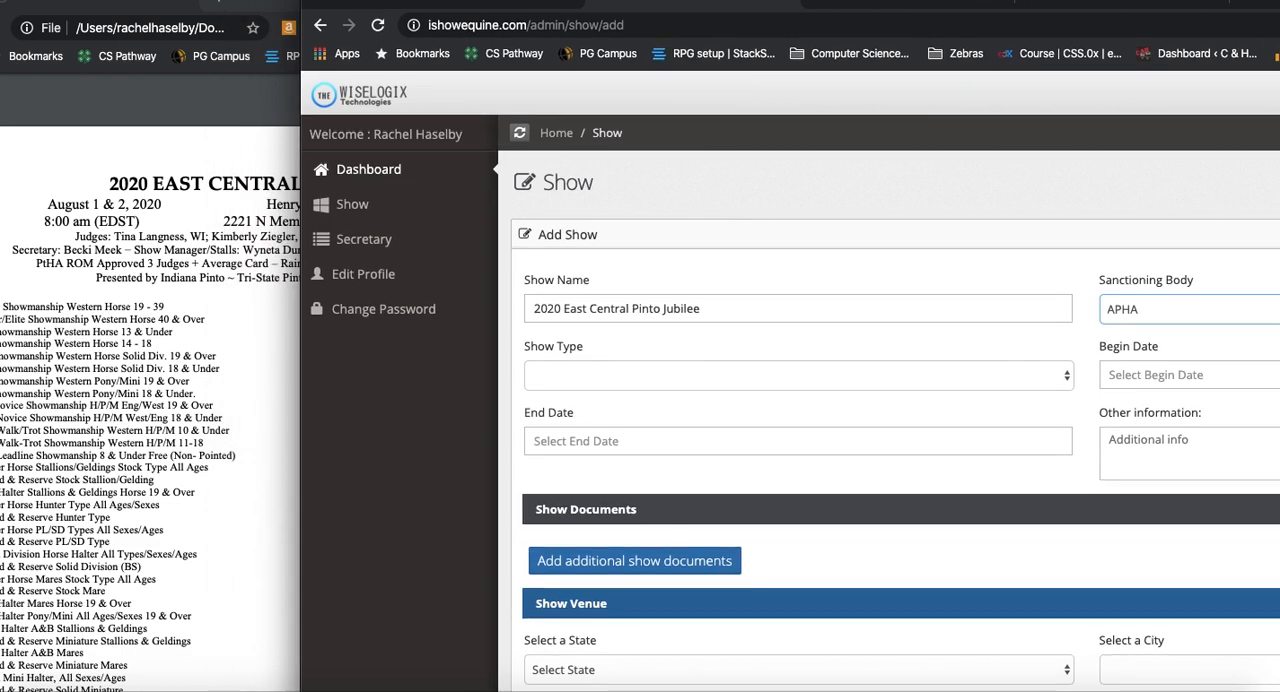
{"action": "left_click", "coordinate": [589, 381]}
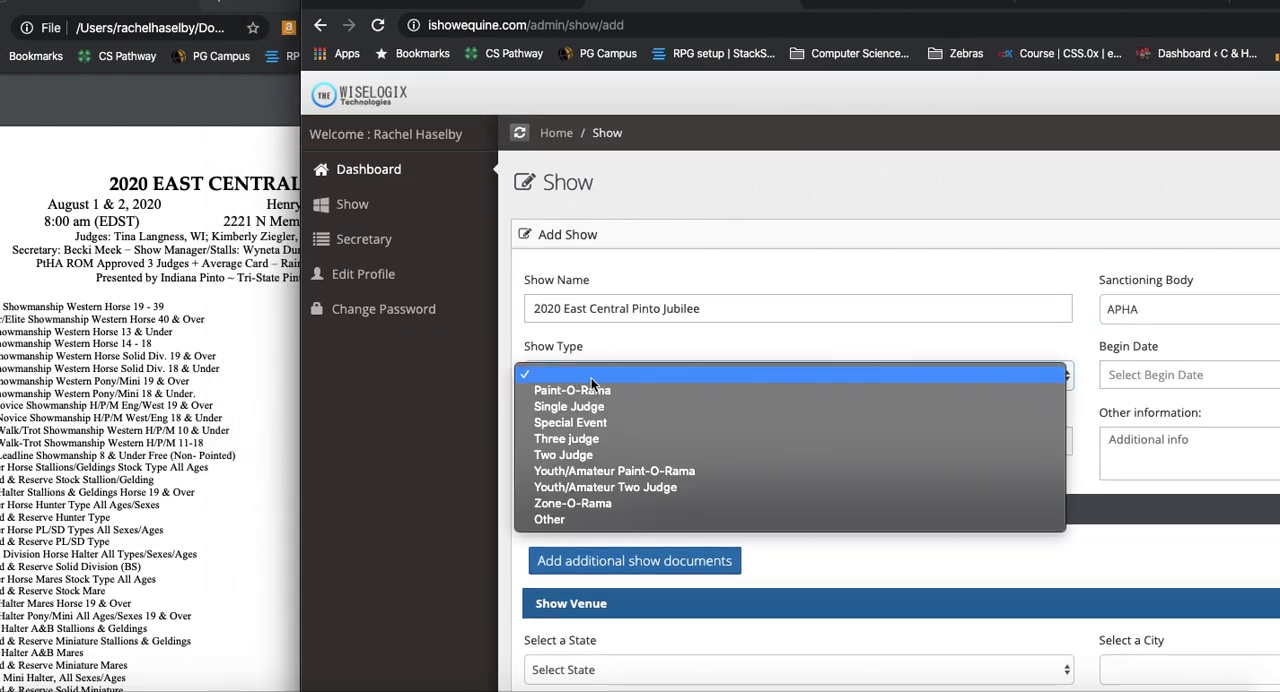
{"action": "left_click", "coordinate": [613, 443]}
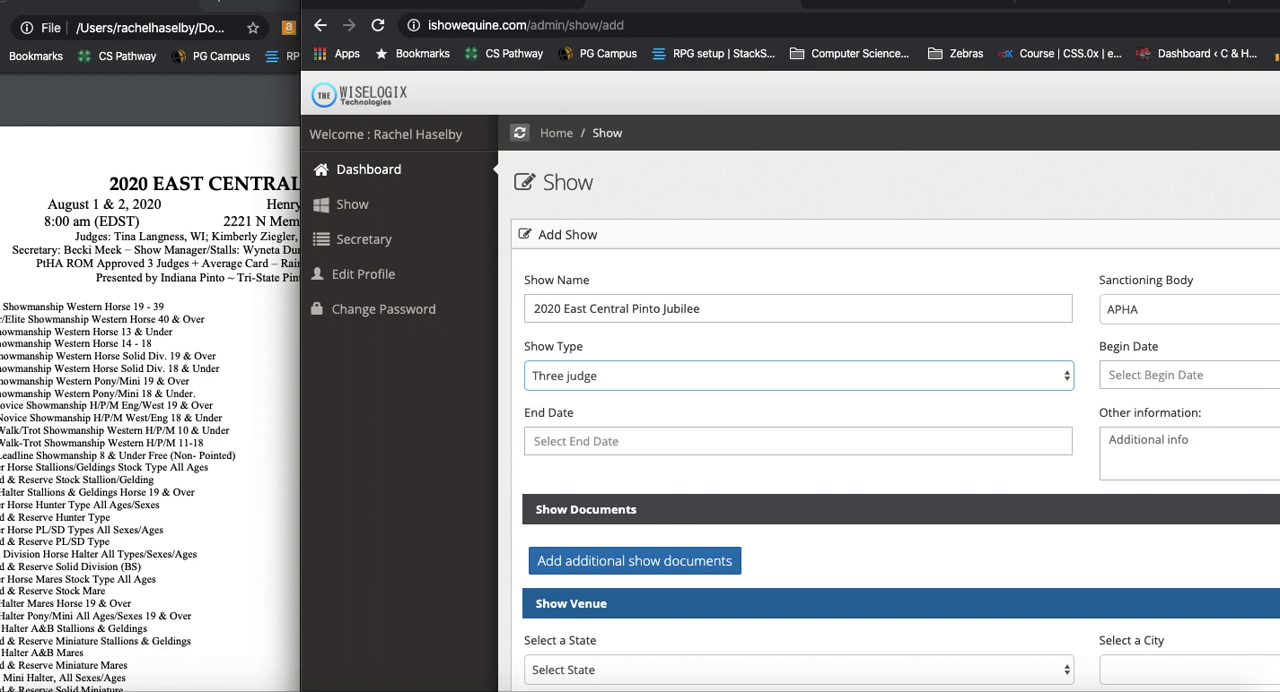
Step: Set the show's begin date to August 1, 2020
{"action": "left_click", "coordinate": [1207, 375]}
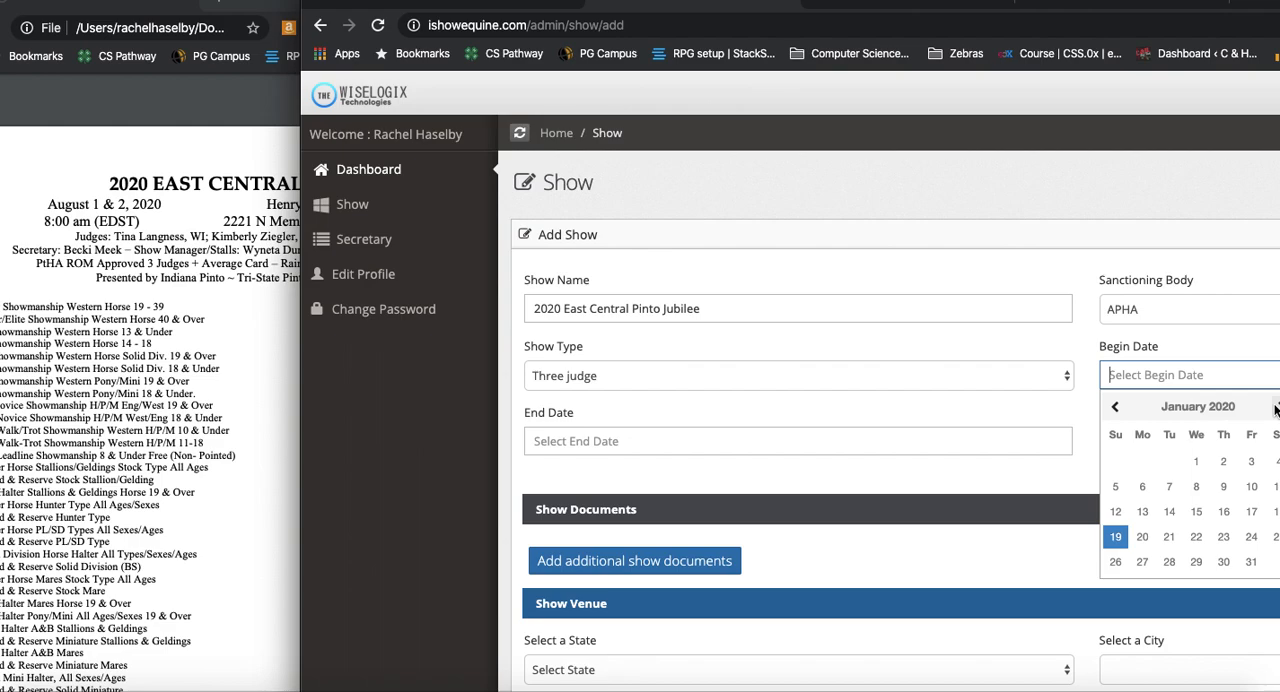
{"action": "left_click_drag", "start_coordinate": [1262, 1], "coordinate": [1179, 5]}
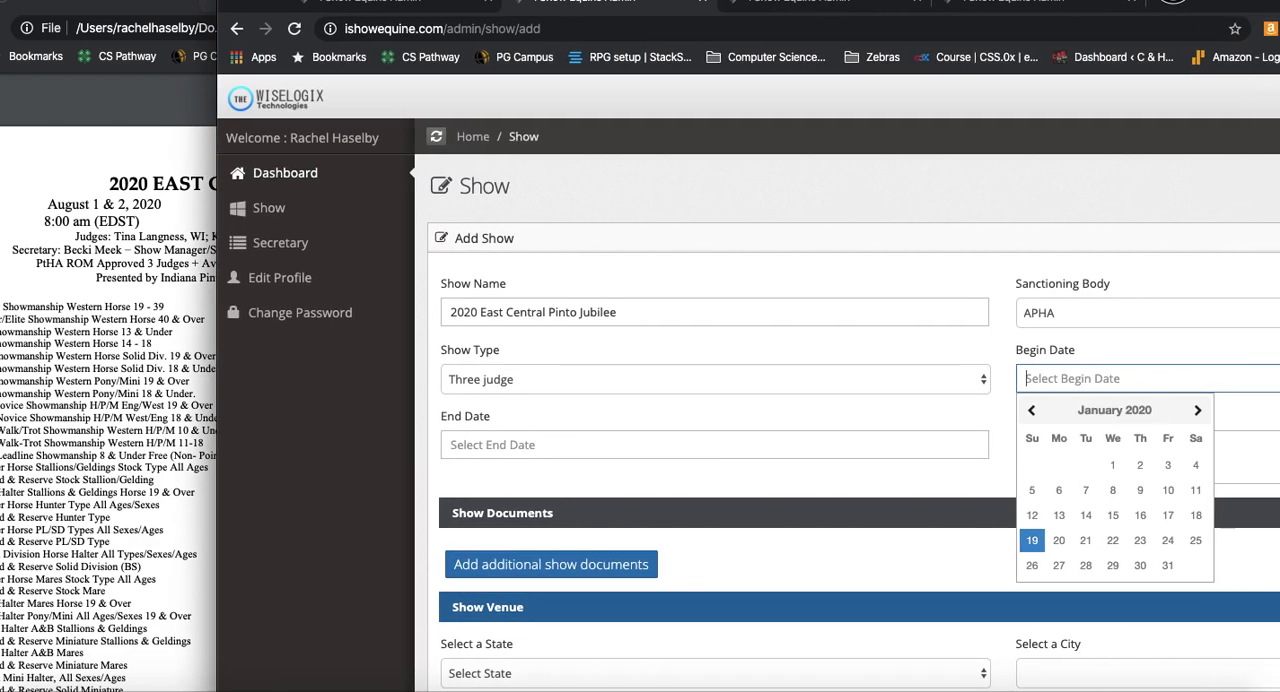
{"action": "left_click", "coordinate": [1199, 412]}
{"action": "left_click", "coordinate": [1199, 412]}
{"action": "left_click", "coordinate": [1199, 412]}
{"action": "left_click", "coordinate": [1199, 412]}
{"action": "left_click", "coordinate": [1199, 412]}
{"action": "left_click", "coordinate": [1199, 412]}
{"action": "left_click", "coordinate": [1199, 412]}
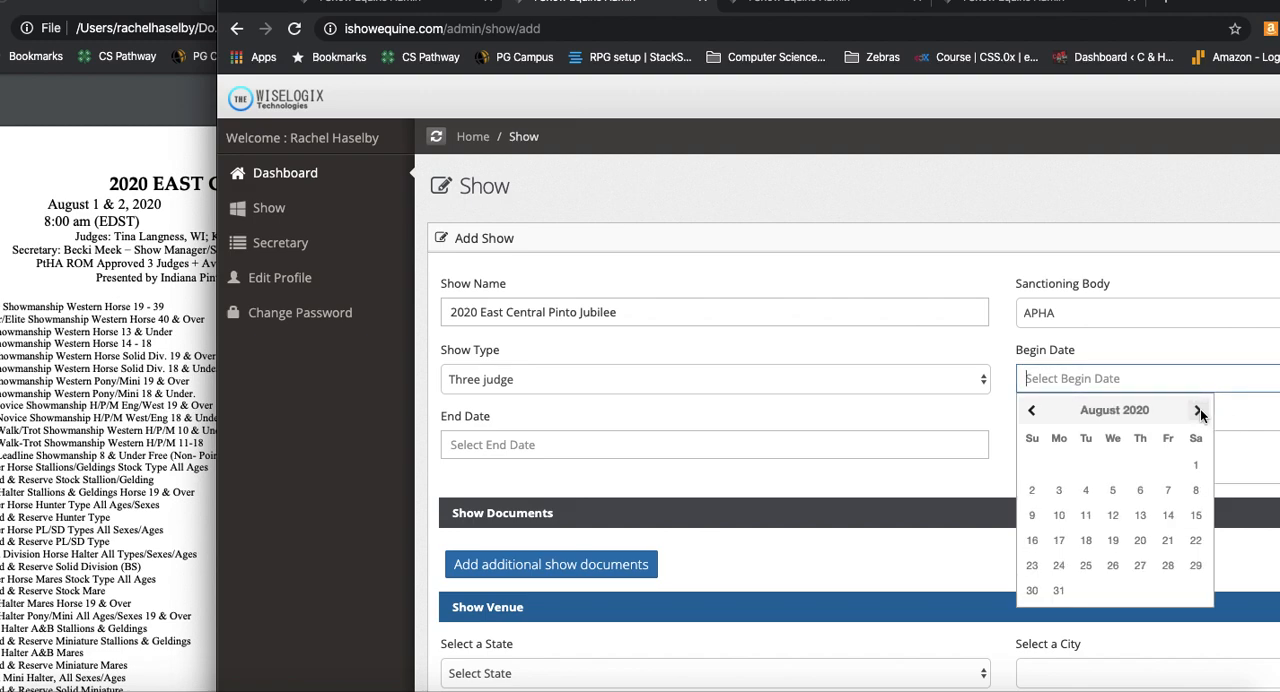
{"action": "left_click", "coordinate": [1196, 466]}
Step: Set the show's end date to August 2, 2020
{"action": "left_click", "coordinate": [619, 442]}
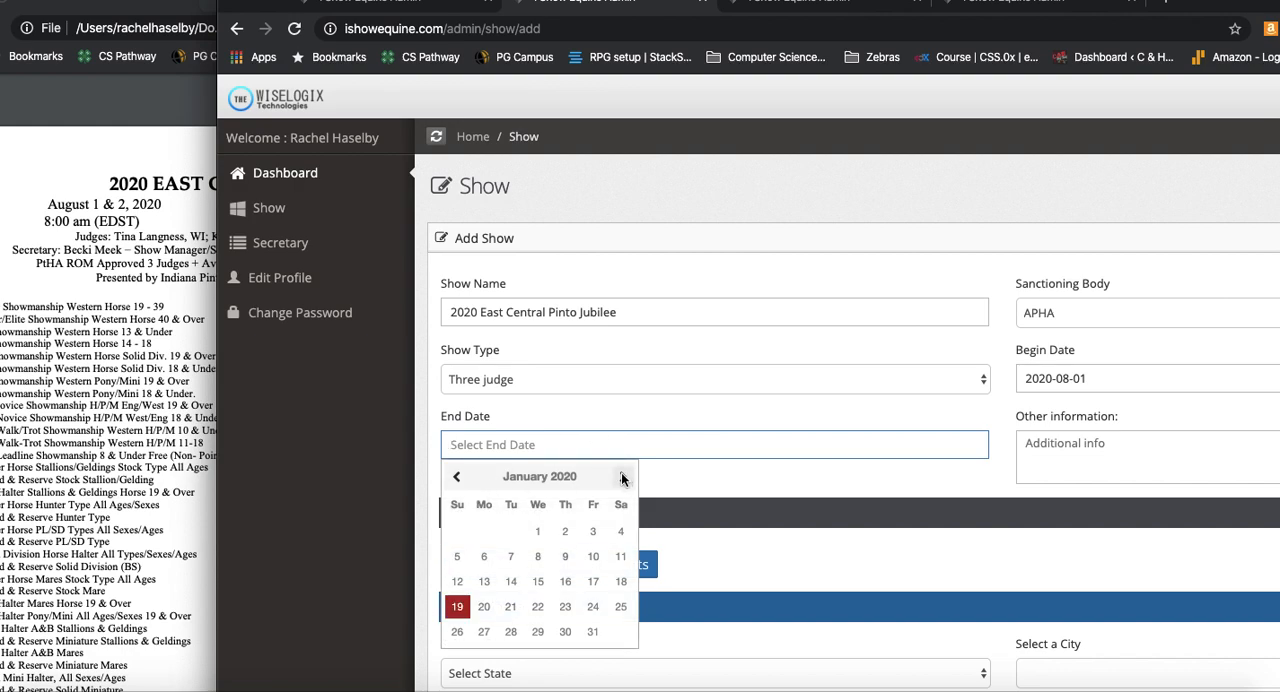
{"action": "left_click", "coordinate": [621, 476]}
{"action": "left_click", "coordinate": [621, 476]}
{"action": "left_click", "coordinate": [621, 476]}
{"action": "left_click", "coordinate": [621, 476]}
{"action": "left_click", "coordinate": [621, 476]}
{"action": "left_click", "coordinate": [621, 476]}
{"action": "left_click", "coordinate": [621, 476]}
{"action": "left_click", "coordinate": [456, 556]}
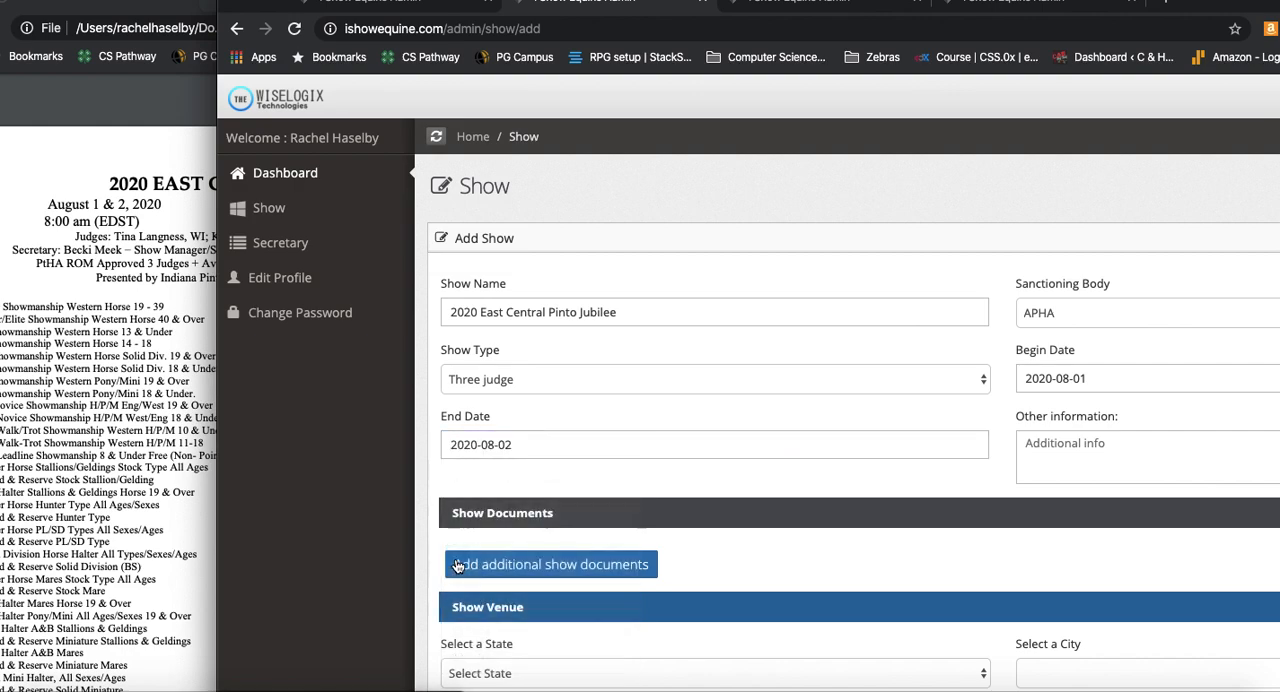
Step: Leave the additional information empty and add a document entry under Show Documents
{"action": "left_click", "coordinate": [1094, 456]}
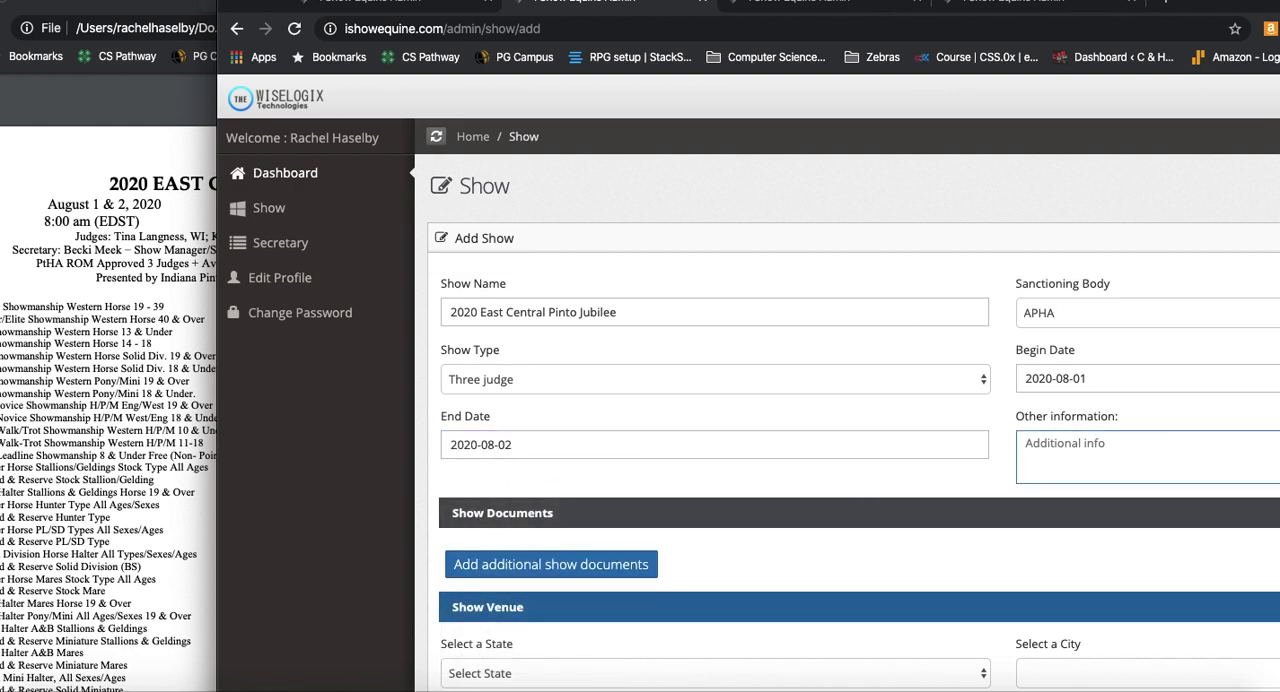
{"action": "left_click_drag", "start_coordinate": [1234, 2], "coordinate": [1235, 0]}
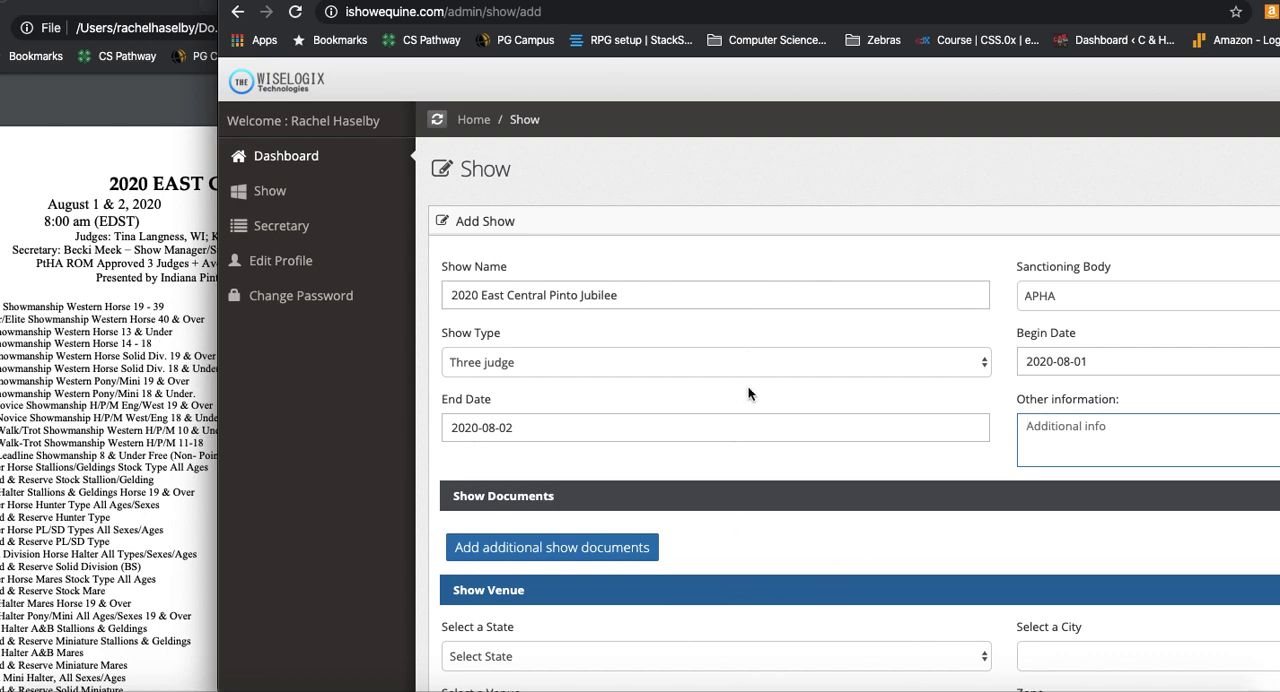
{"action": "scroll", "coordinate": [748, 388], "scroll_direction": "down", "scroll_amount": 5}
{"action": "left_click", "coordinate": [578, 318]}
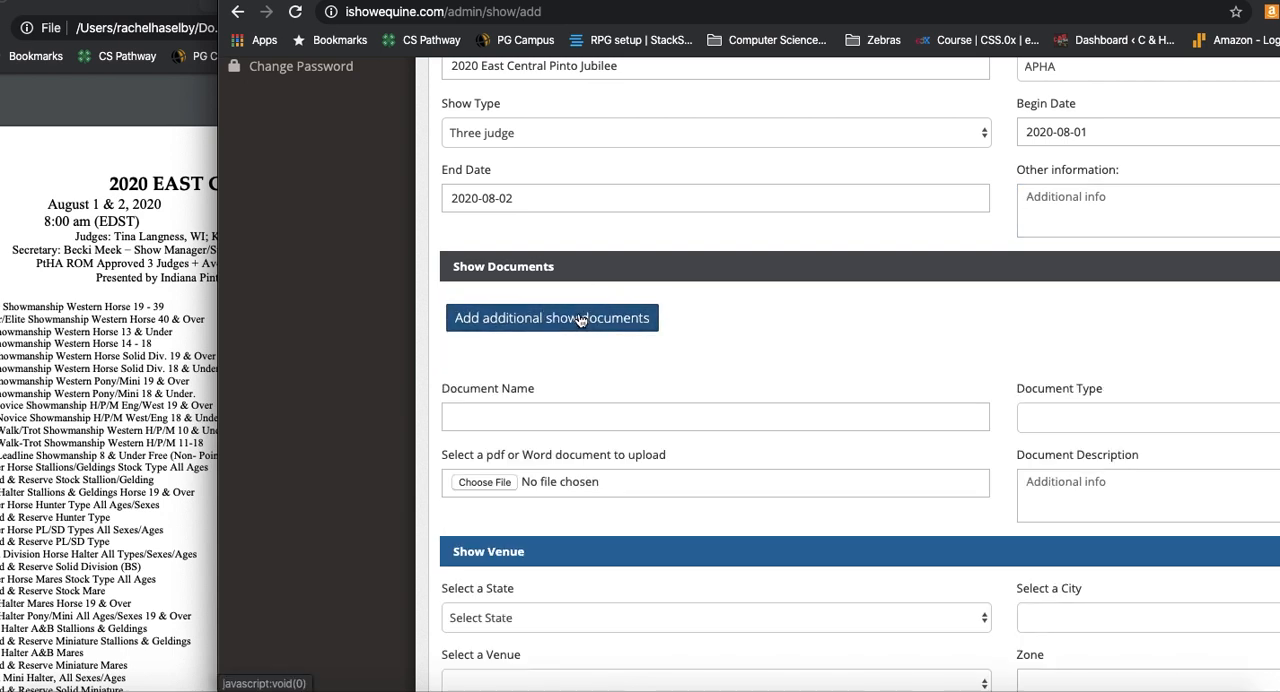
Step: Name the new document "2020 East Central Pinto Jubilee", copying the text from the show name
{"action": "left_click", "coordinate": [570, 417]}
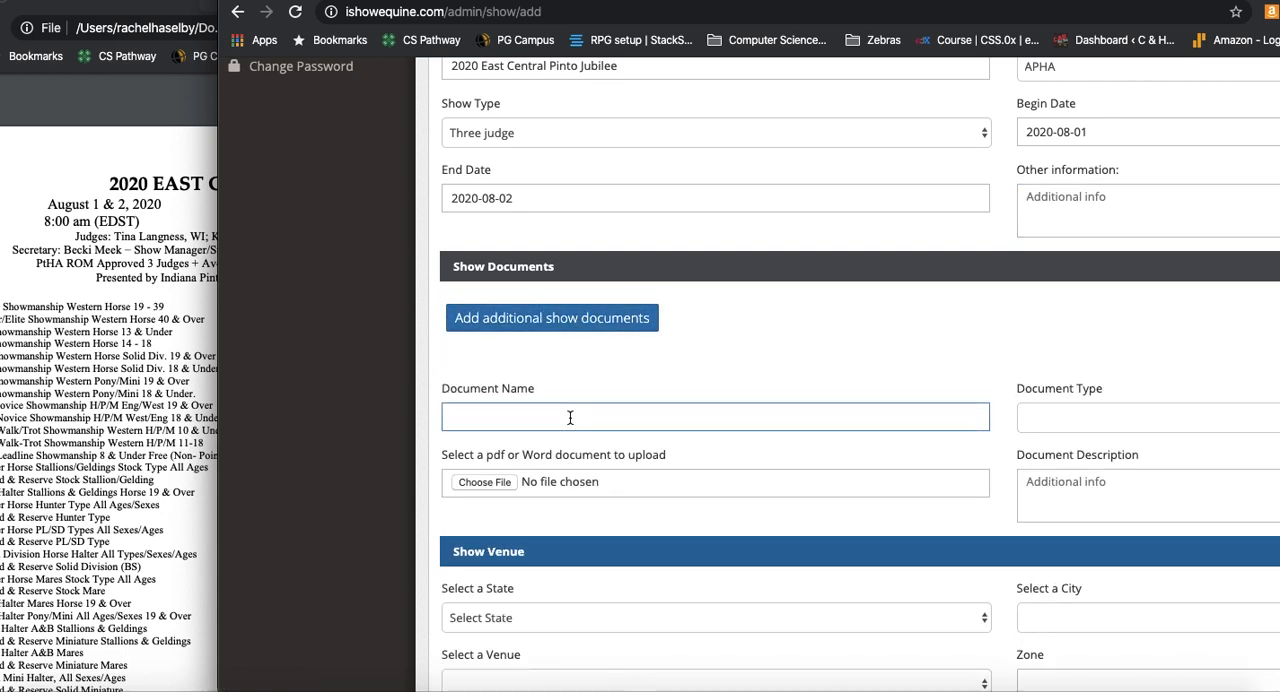
{"action": "type", "text": "2020 East Cn"}
{"action": "key", "text": "BackSpace"}
{"action": "key", "text": "BackSpace"}
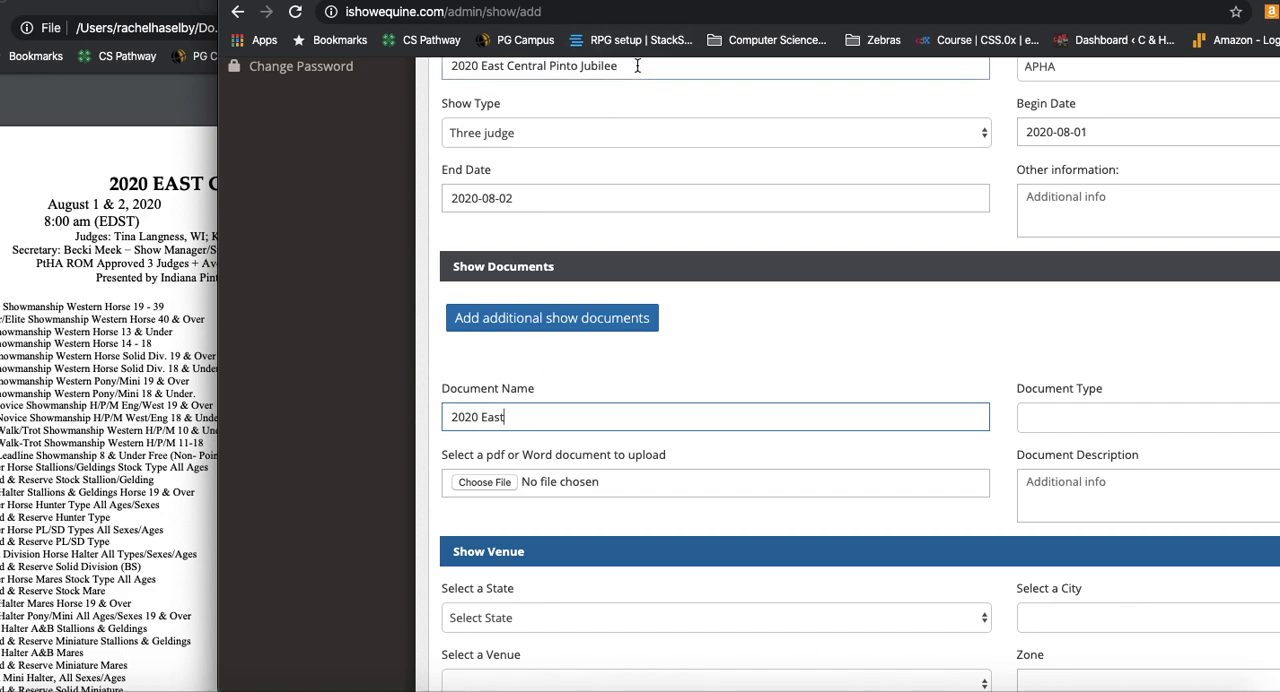
{"action": "left_click_drag", "start_coordinate": [628, 66], "coordinate": [298, 55]}
{"action": "key", "text": "super+c"}
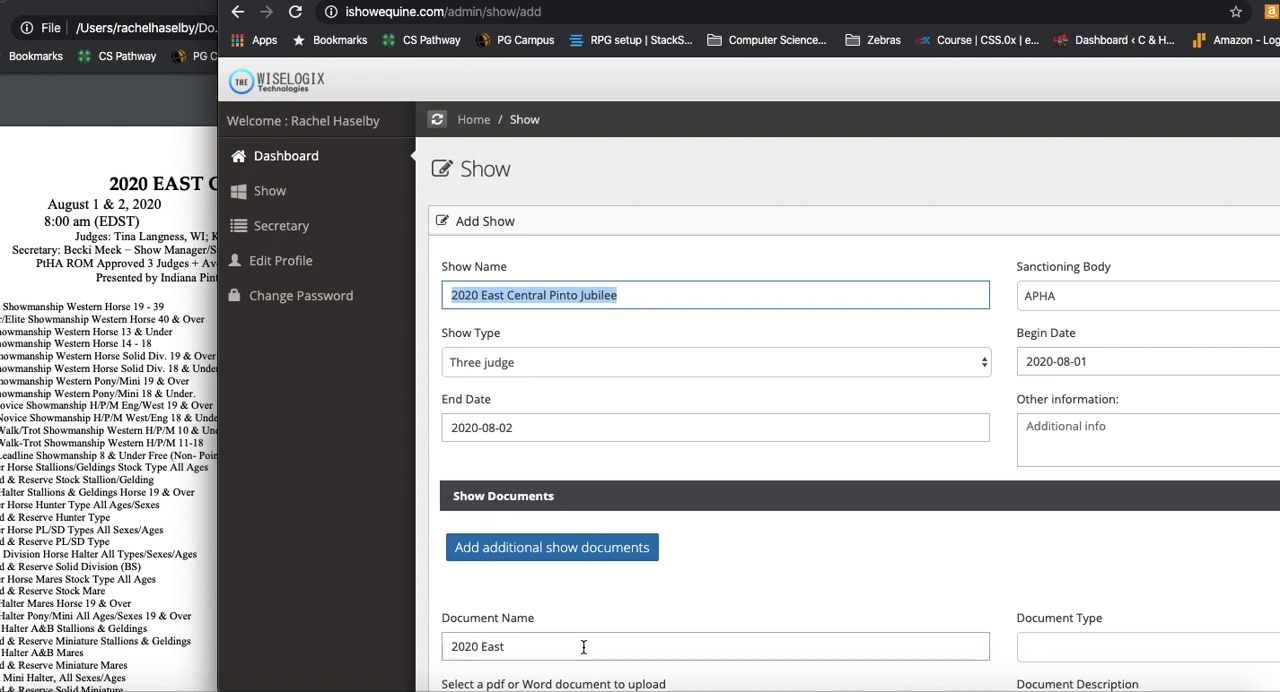
{"action": "left_click_drag", "start_coordinate": [584, 648], "coordinate": [193, 617]}
{"action": "key", "text": "super+v"}
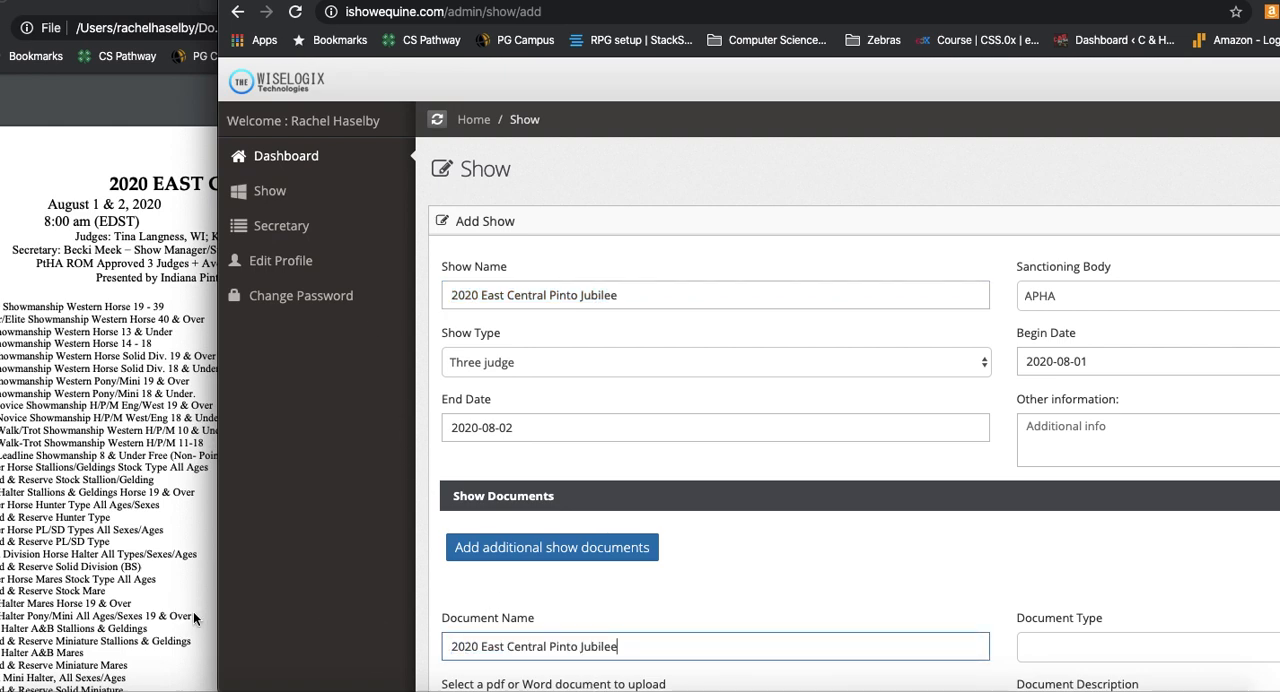
{"action": "key", "text": "Tab"}
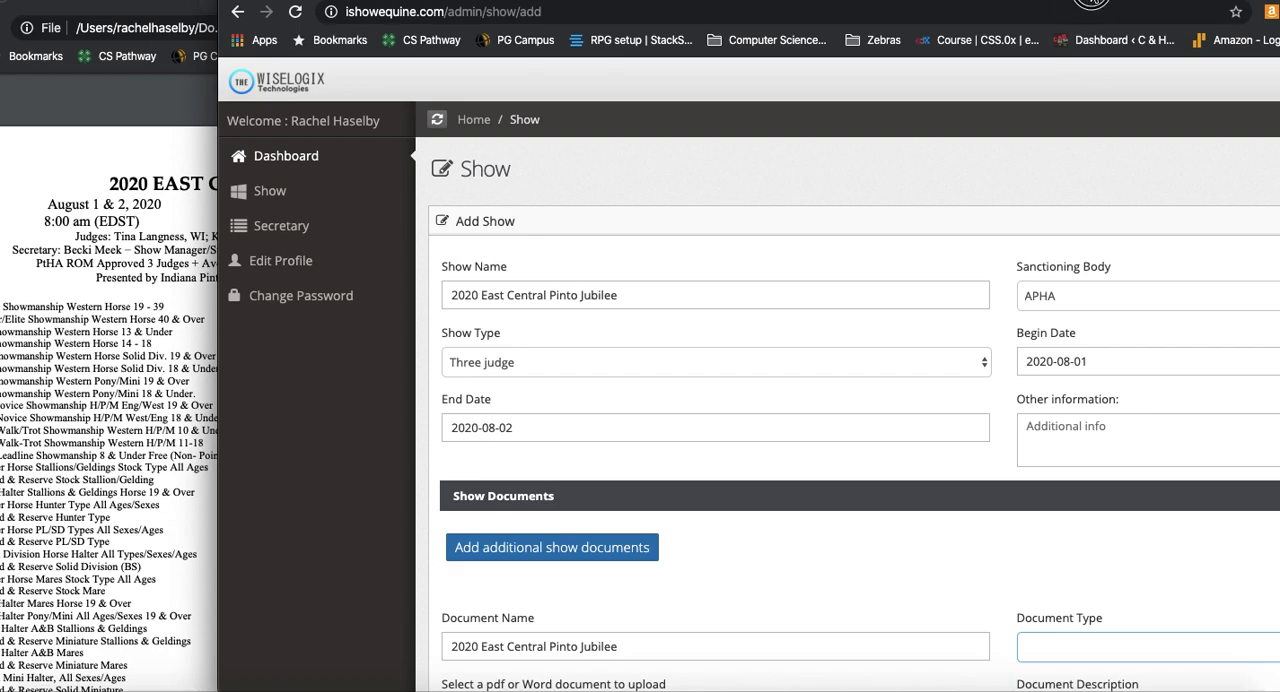
Step: Set the document type of the new show document to Showbill
{"action": "left_click_drag", "start_coordinate": [1000, 2], "coordinate": [934, 2]}
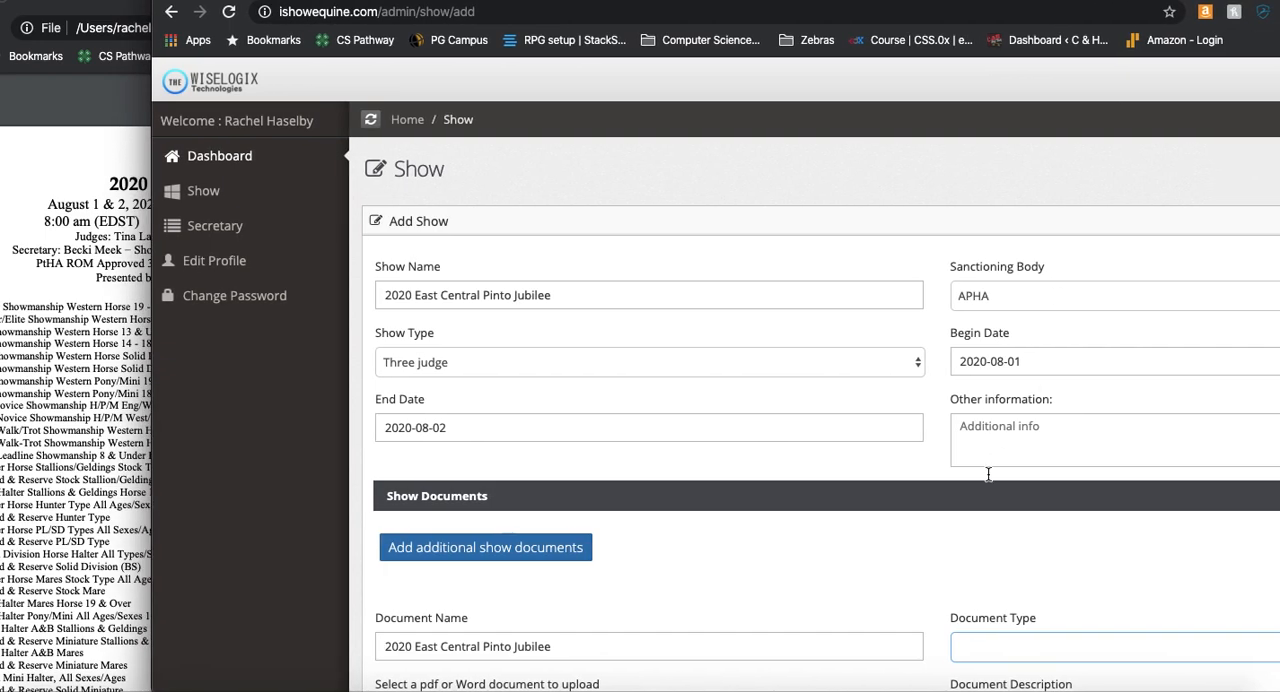
{"action": "scroll", "coordinate": [975, 464], "scroll_direction": "down", "scroll_amount": 1}
{"action": "scroll", "coordinate": [975, 464], "scroll_direction": "down", "scroll_amount": 3}
{"action": "left_click", "coordinate": [1000, 415]}
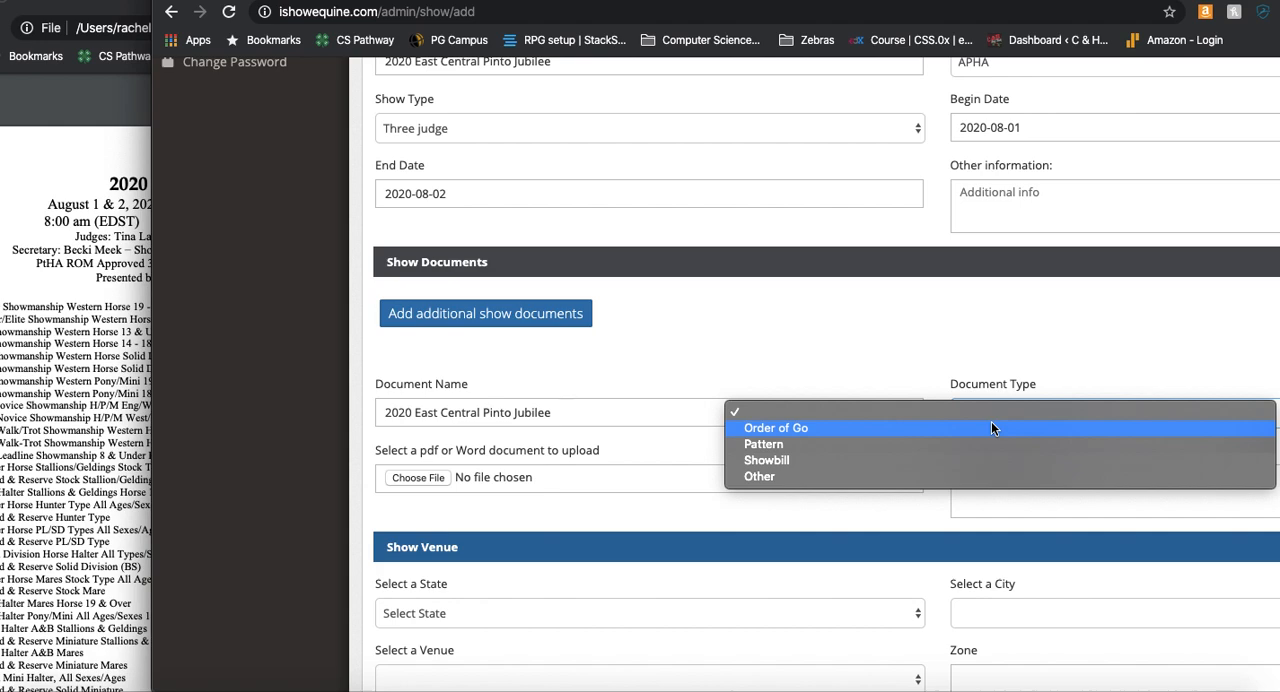
{"action": "left_click", "coordinate": [978, 459]}
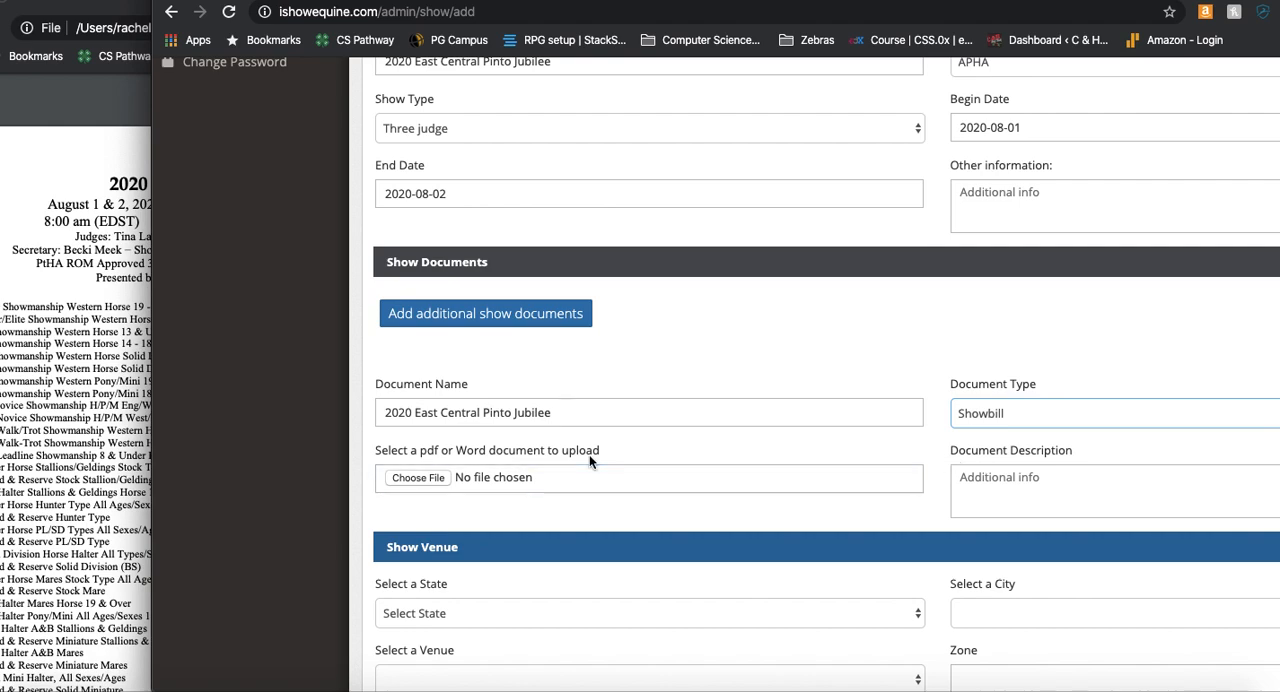
Step: Attach the file "2020 ECJ SHOWBILL .pdf" from Downloads to the show document, leaving its description empty
{"action": "left_click", "coordinate": [420, 477]}
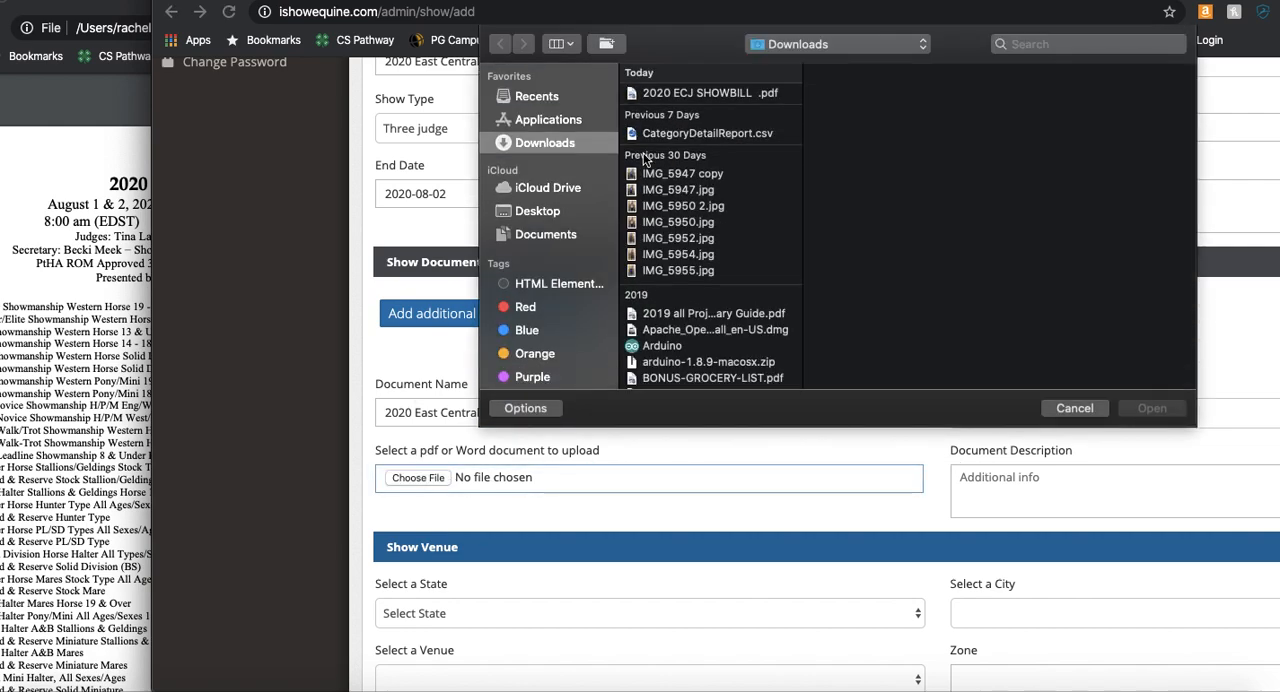
{"action": "left_click", "coordinate": [735, 91]}
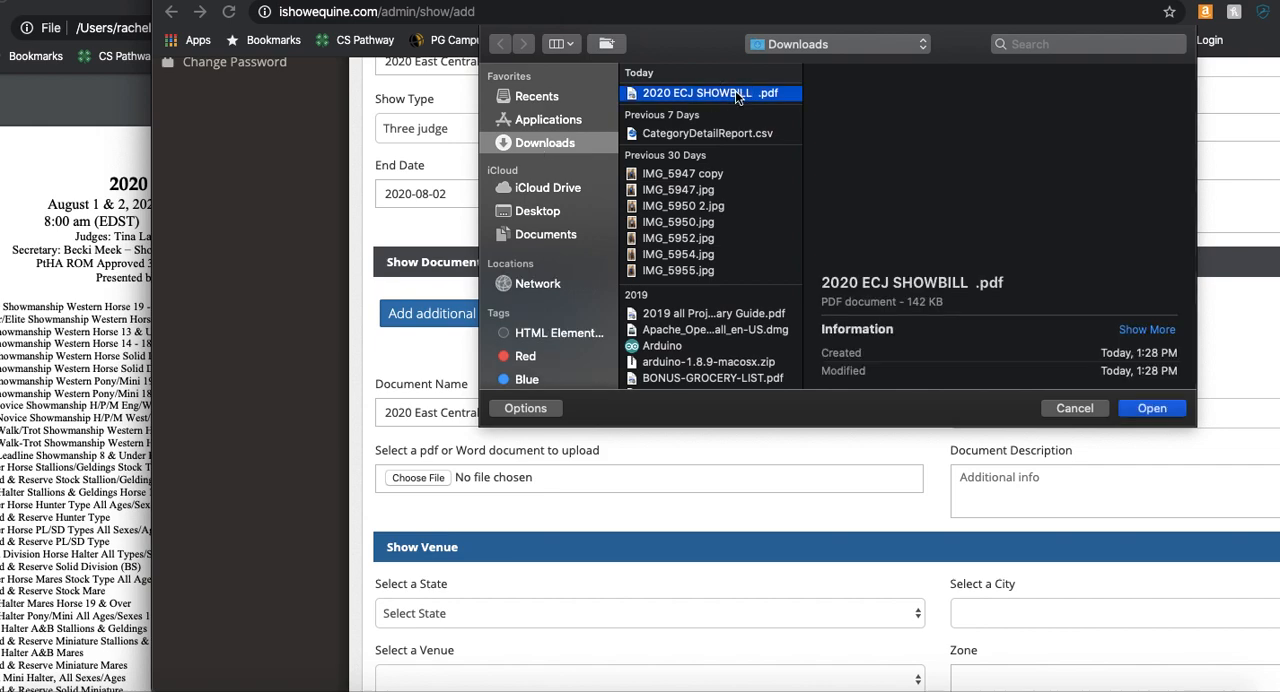
{"action": "left_click", "coordinate": [1155, 410]}
{"action": "left_click", "coordinate": [1100, 477]}
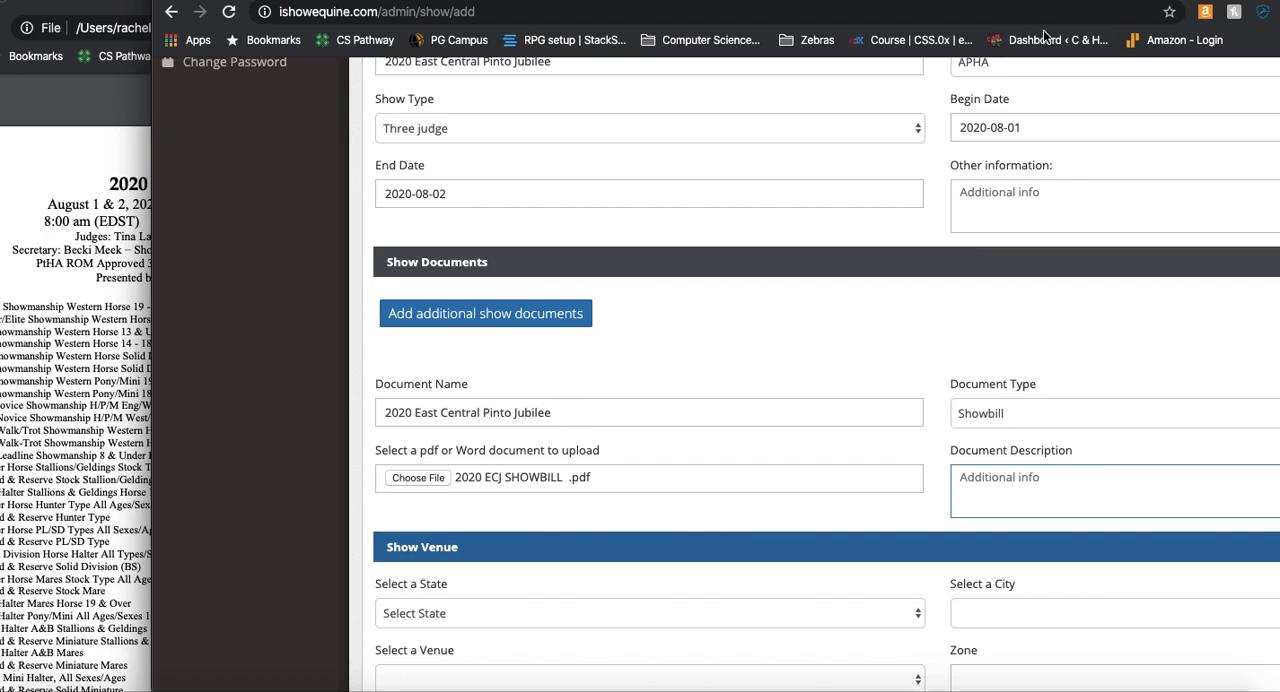
Step: Set the show venue's state to Indiana and its city to New Castle
{"action": "left_click_drag", "start_coordinate": [1162, 2], "coordinate": [1110, 2]}
{"action": "left_click", "coordinate": [492, 612]}
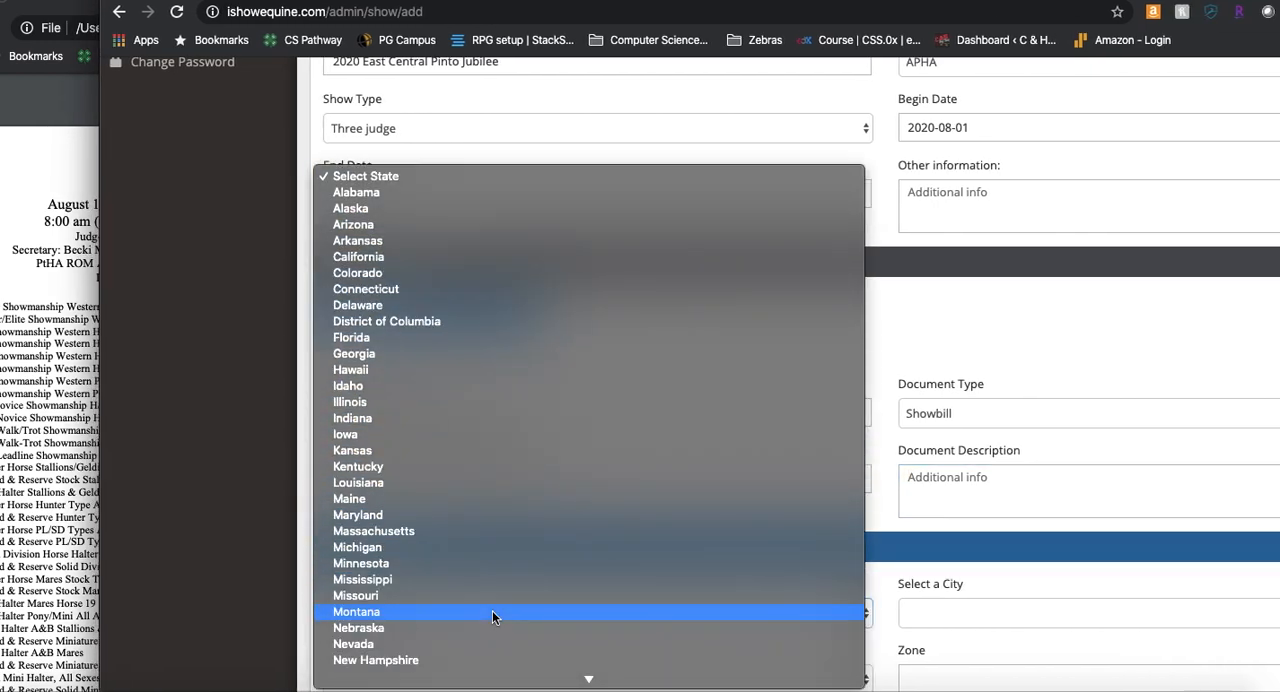
{"action": "left_click", "coordinate": [472, 418]}
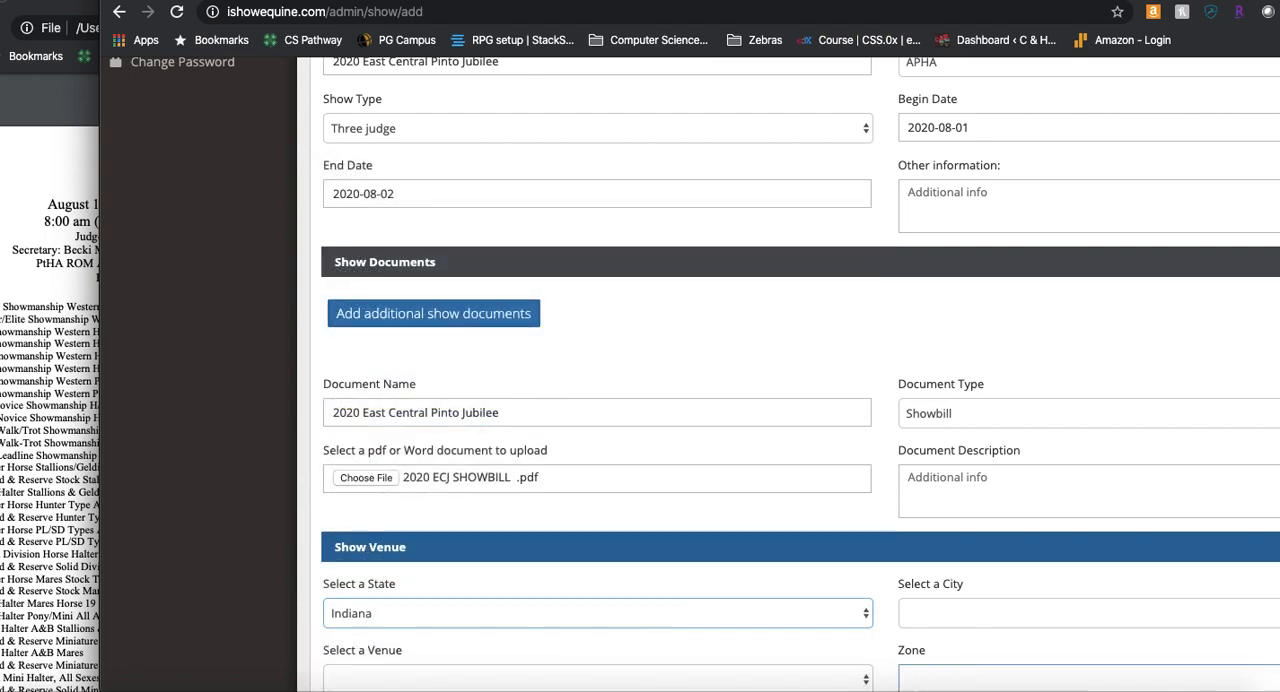
{"action": "left_click", "coordinate": [1005, 625]}
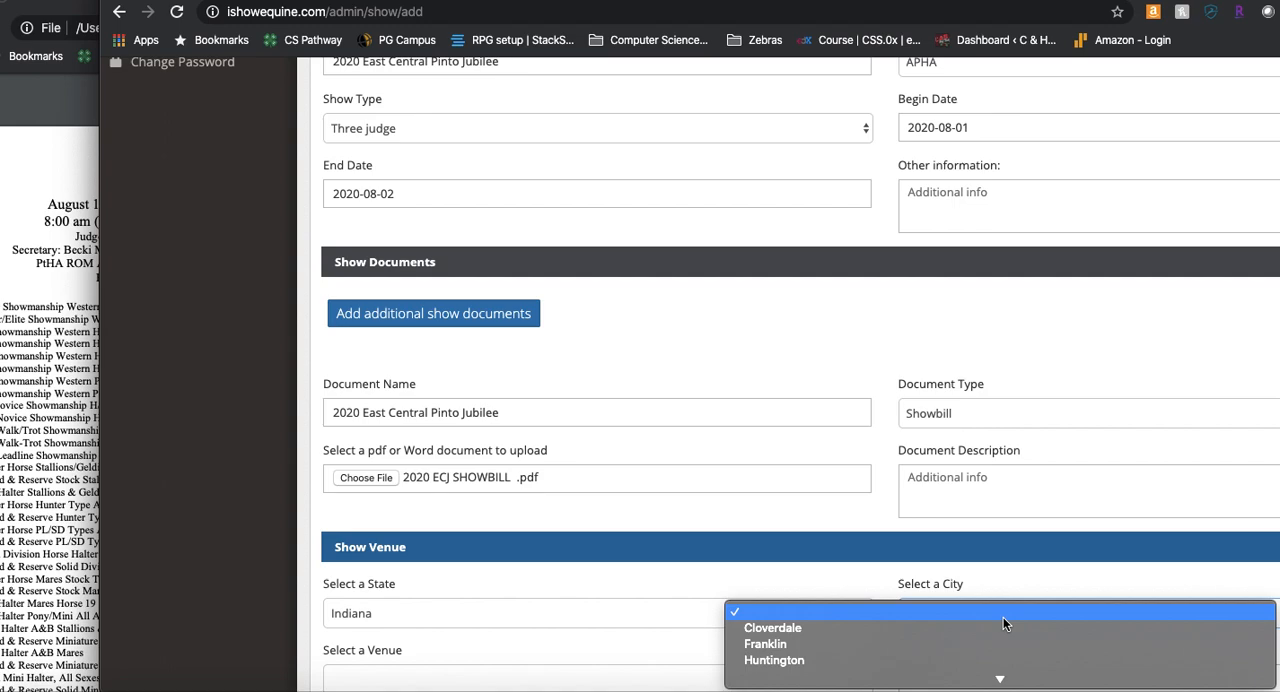
{"action": "scroll", "coordinate": [993, 631], "scroll_direction": "down", "scroll_amount": 3}
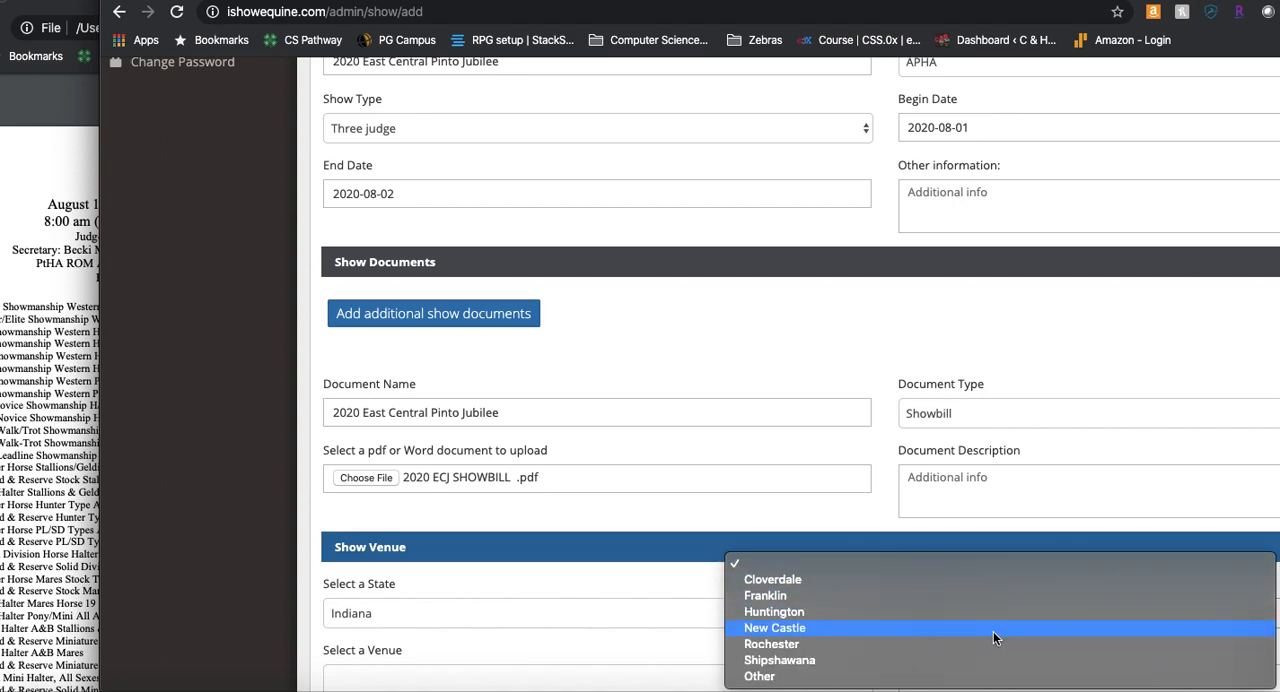
{"action": "left_click", "coordinate": [895, 627]}
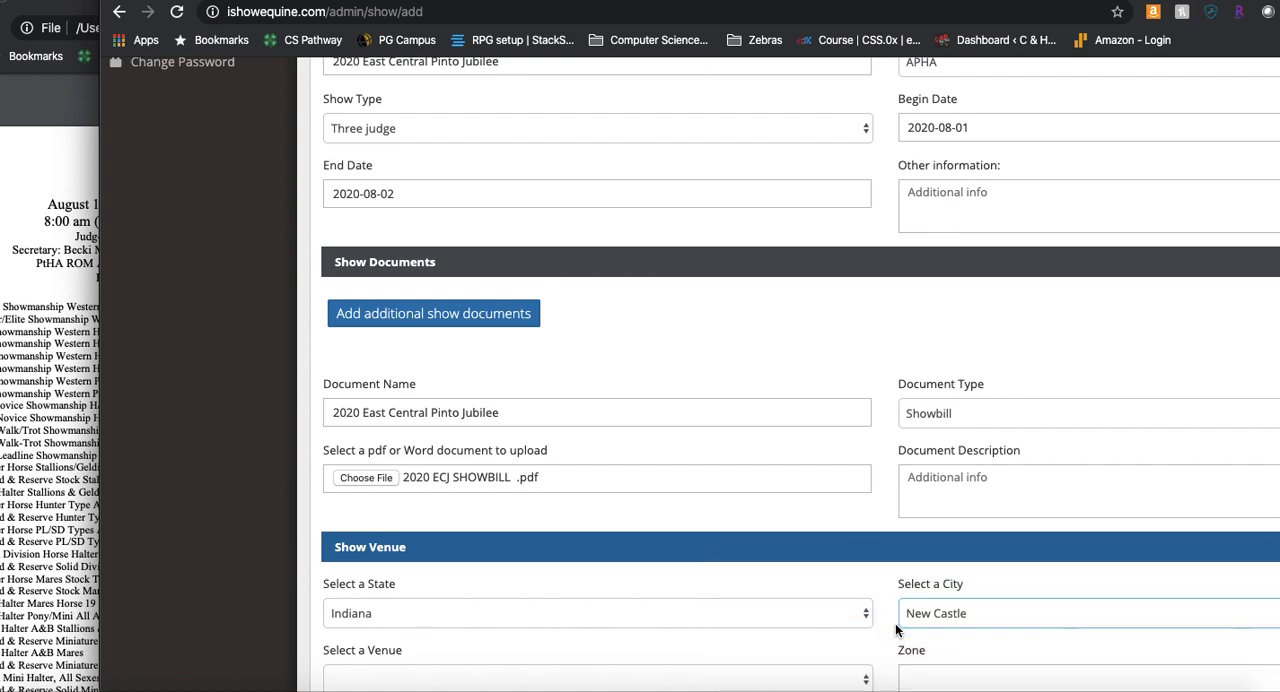
Step: Choose Henry Co Saddle Club Grounds as the show's venue and leave the zone empty
{"action": "scroll", "coordinate": [663, 590], "scroll_direction": "down", "scroll_amount": 5}
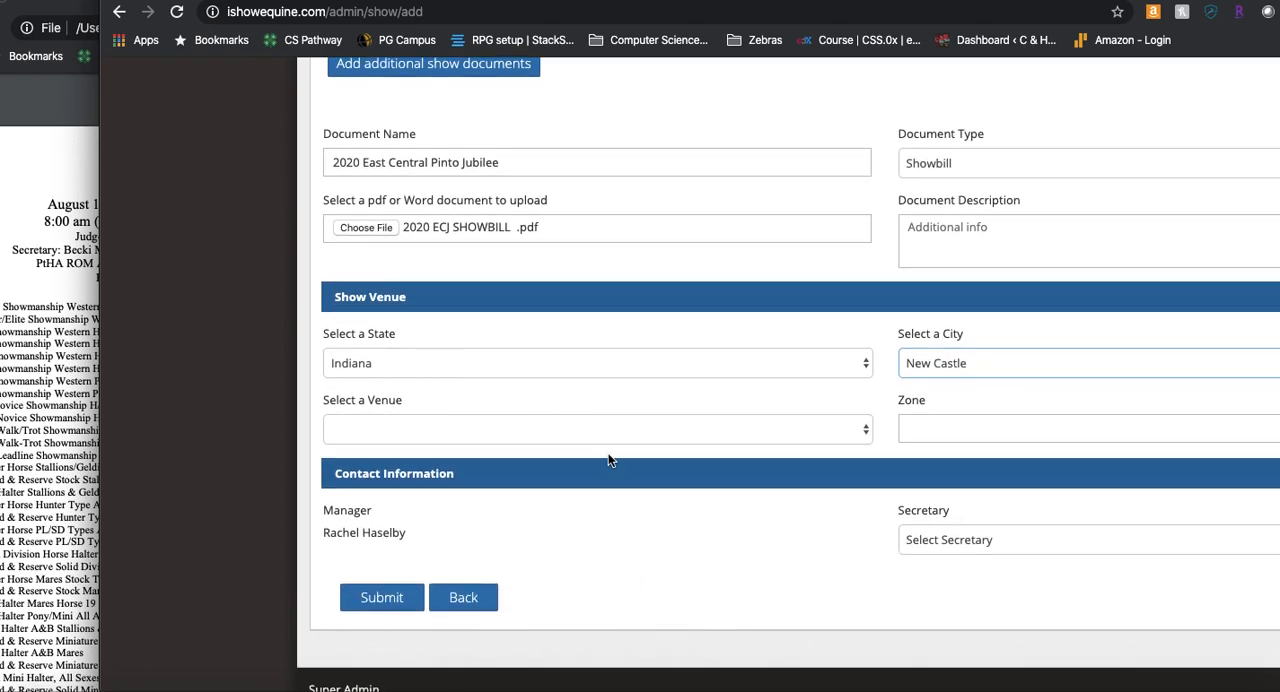
{"action": "left_click", "coordinate": [602, 430]}
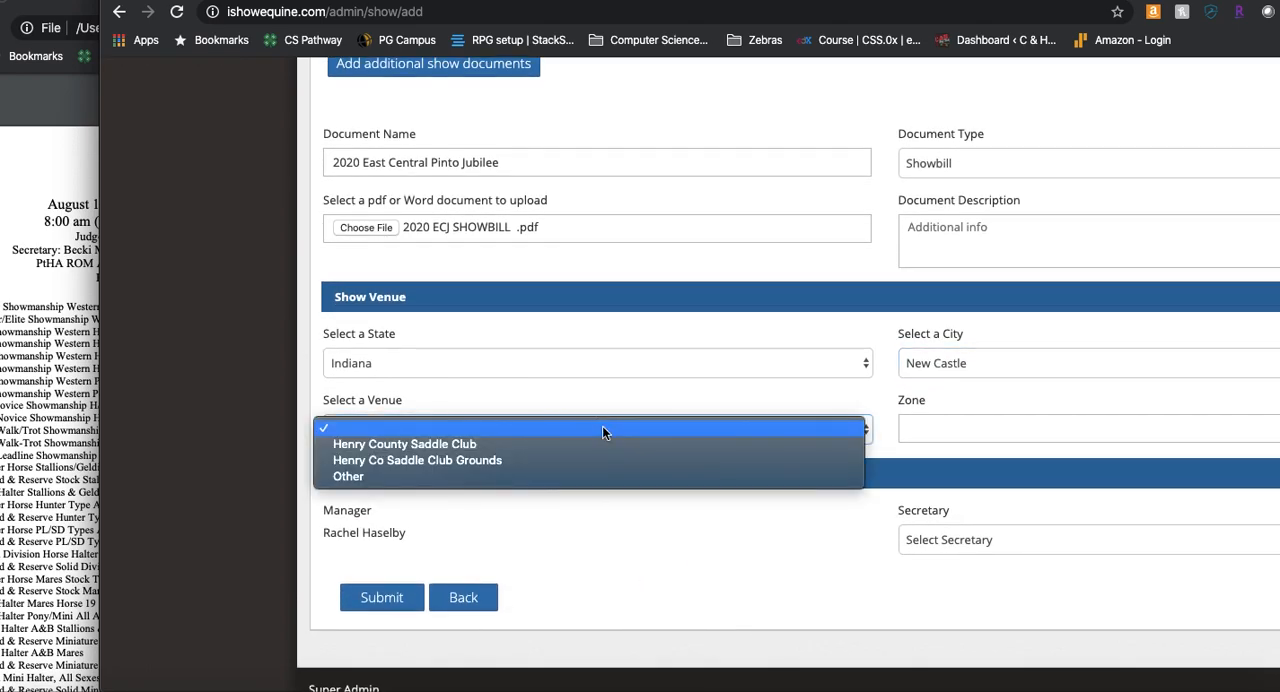
{"action": "left_click", "coordinate": [557, 459]}
{"action": "left_click", "coordinate": [914, 430]}
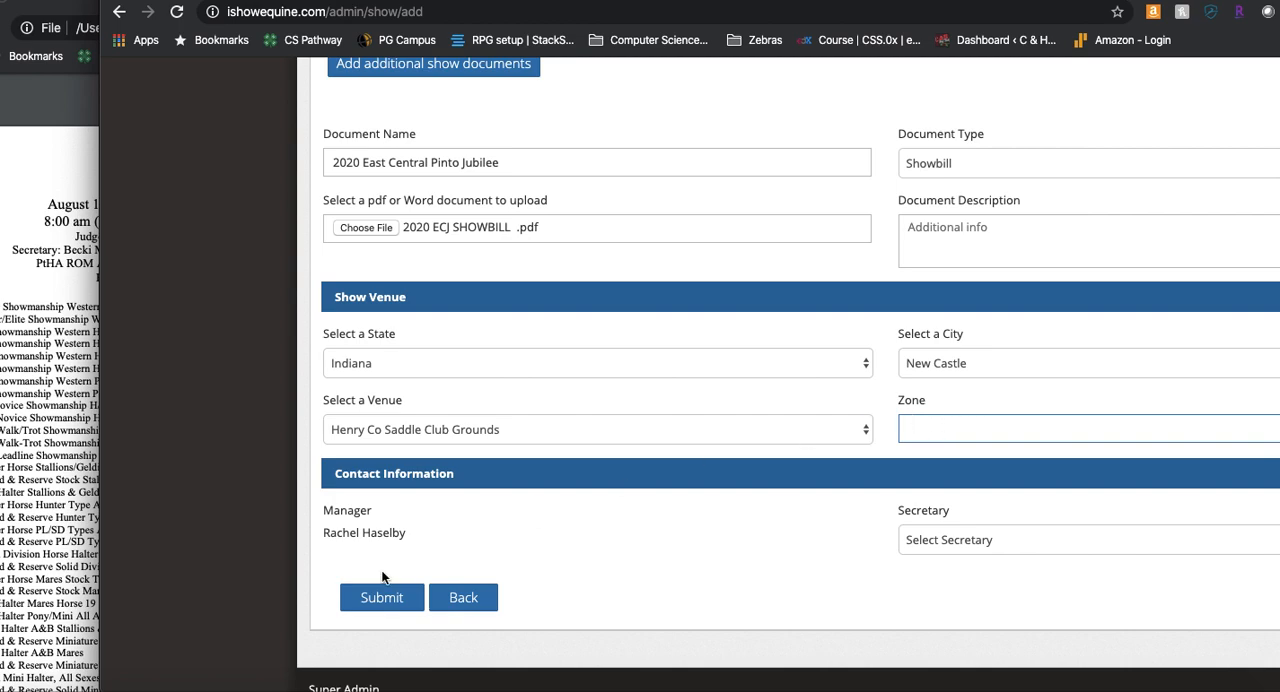
Step: Assign the show's manager as its secretary too and submit the new show
{"action": "left_click", "coordinate": [990, 538]}
{"action": "left_click", "coordinate": [987, 618]}
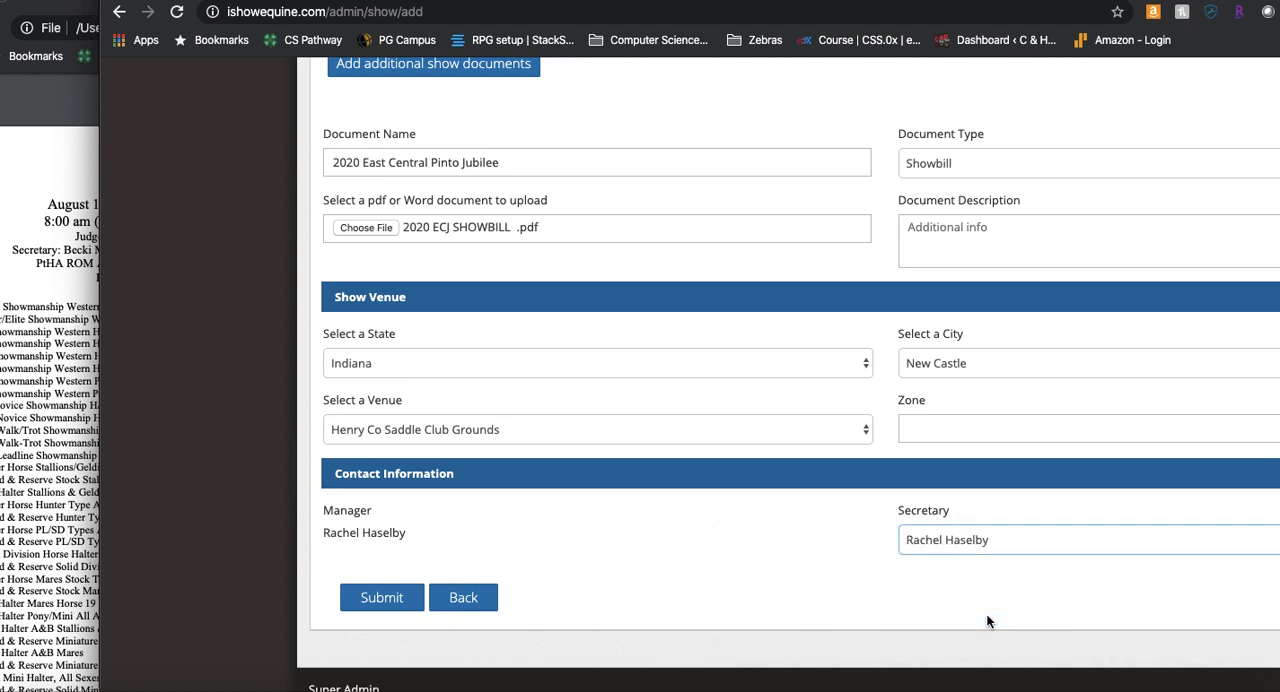
{"action": "left_click", "coordinate": [388, 599]}
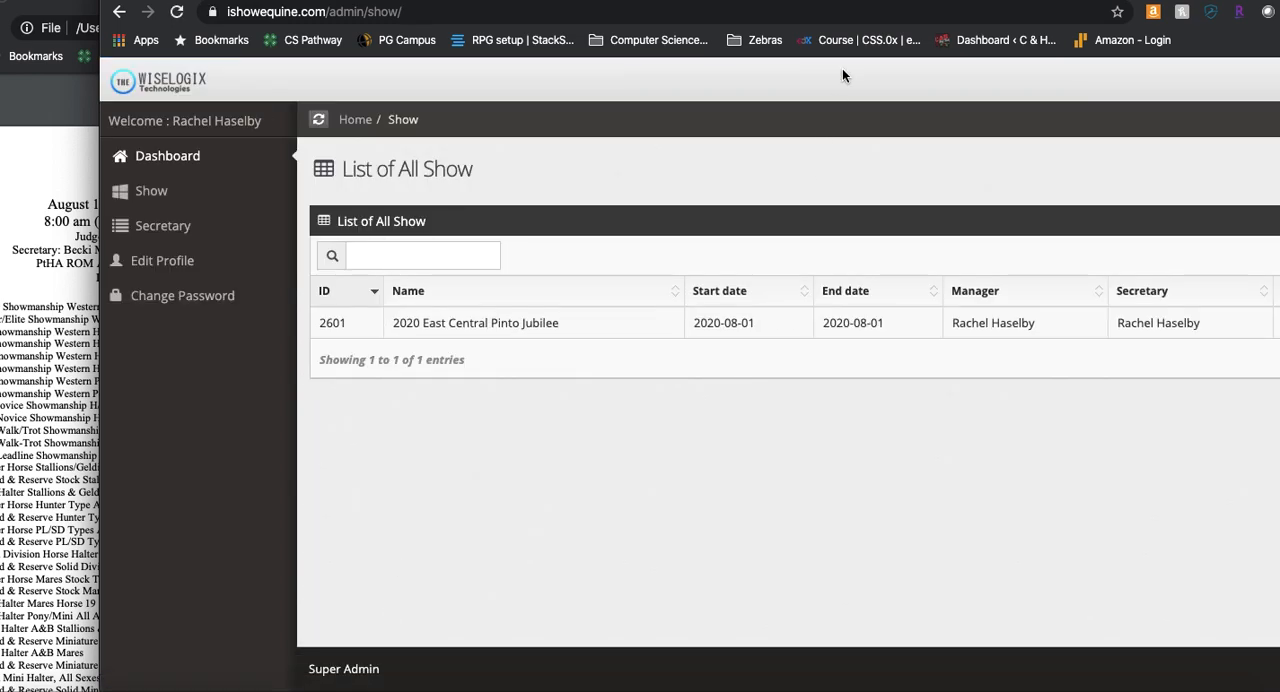
Step: Move and resize the browser window so that the full width of the show list fits on screen
{"action": "left_click_drag", "start_coordinate": [1198, 2], "coordinate": [1155, 18]}
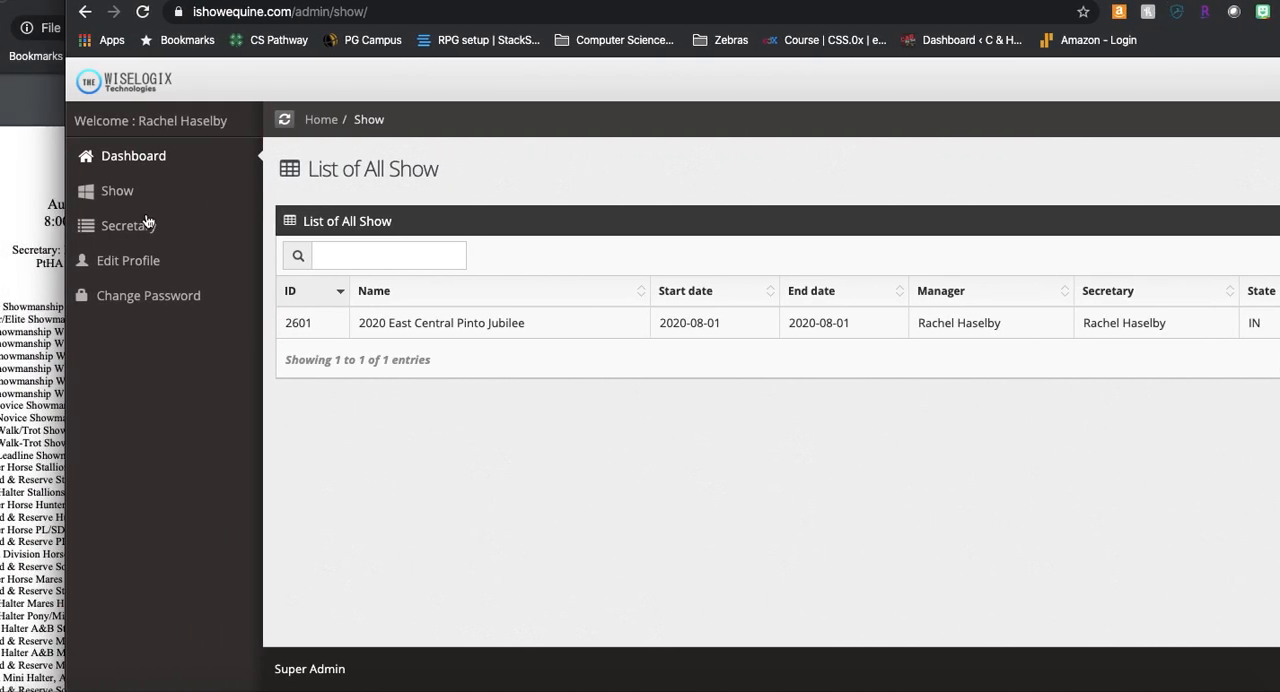
{"action": "left_click_drag", "start_coordinate": [65, 334], "coordinate": [266, 338]}
{"action": "left_click_drag", "start_coordinate": [640, 3], "coordinate": [449, 3]}
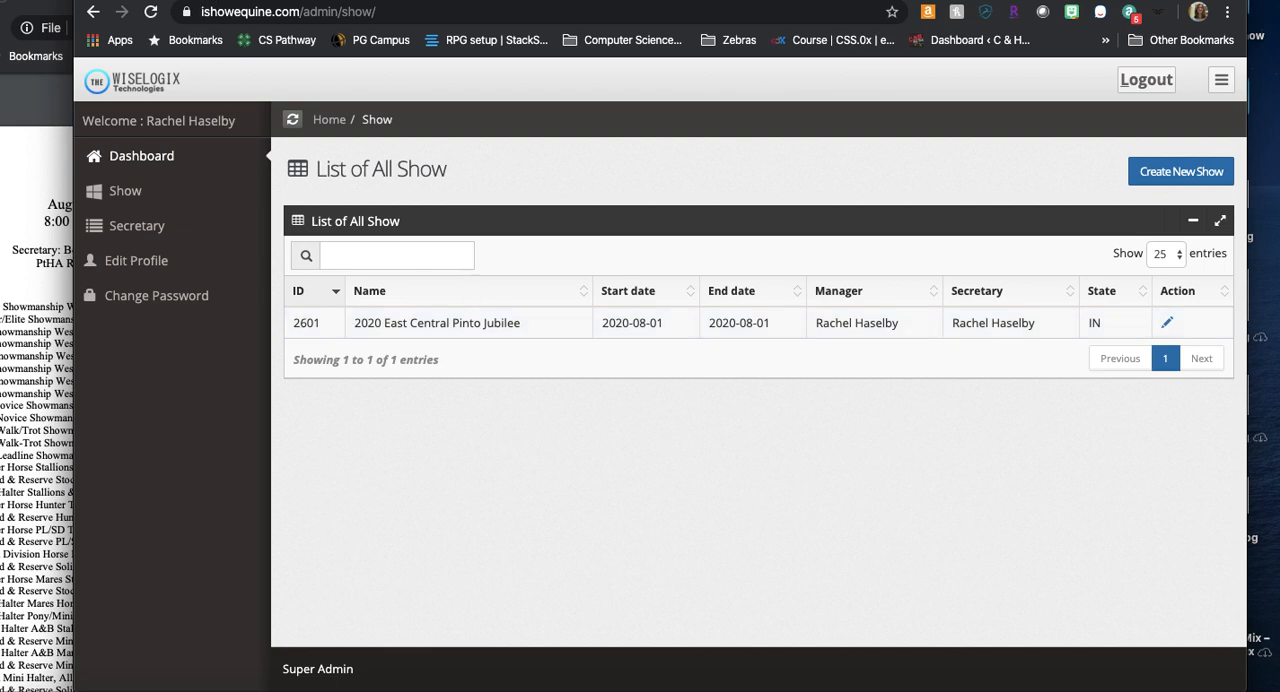
Step: Open the public ishowequine.com home page in a new browser tab and browse the Show Finder's show list
{"action": "left_click", "coordinate": [212, 1]}
{"action": "key", "text": "ctrl+Tab"}
{"action": "left_click", "coordinate": [660, 1]}
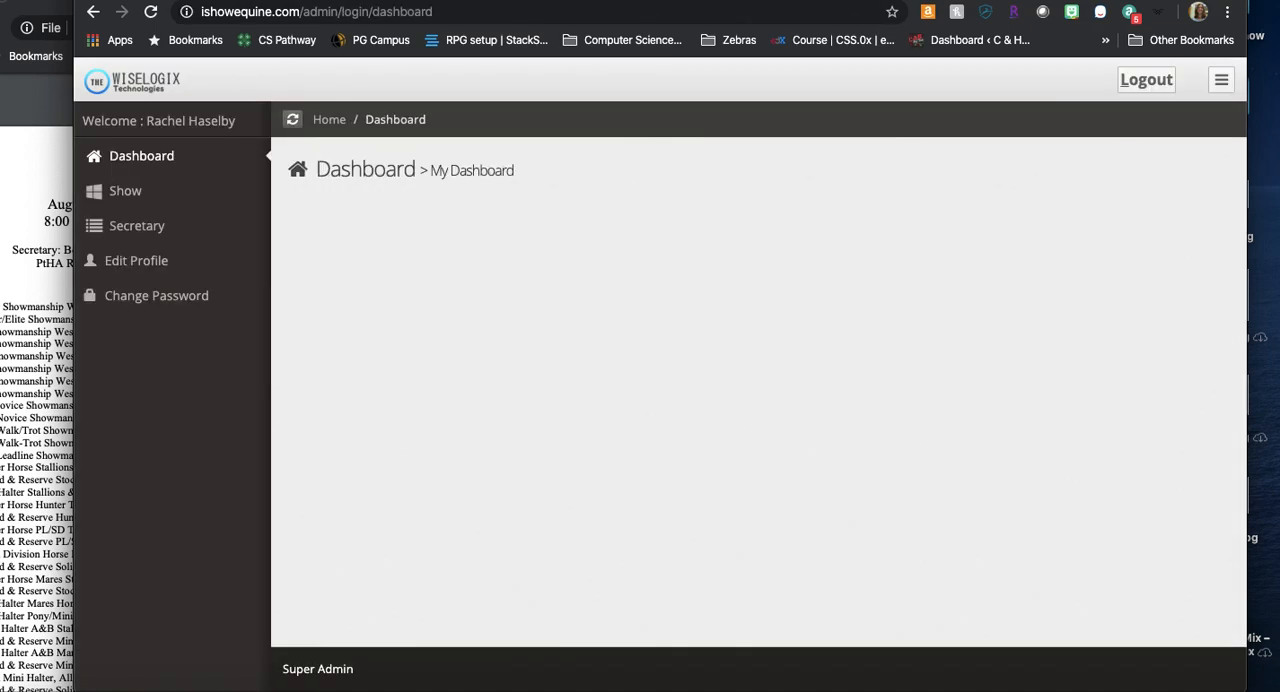
{"action": "left_click", "coordinate": [636, 1]}
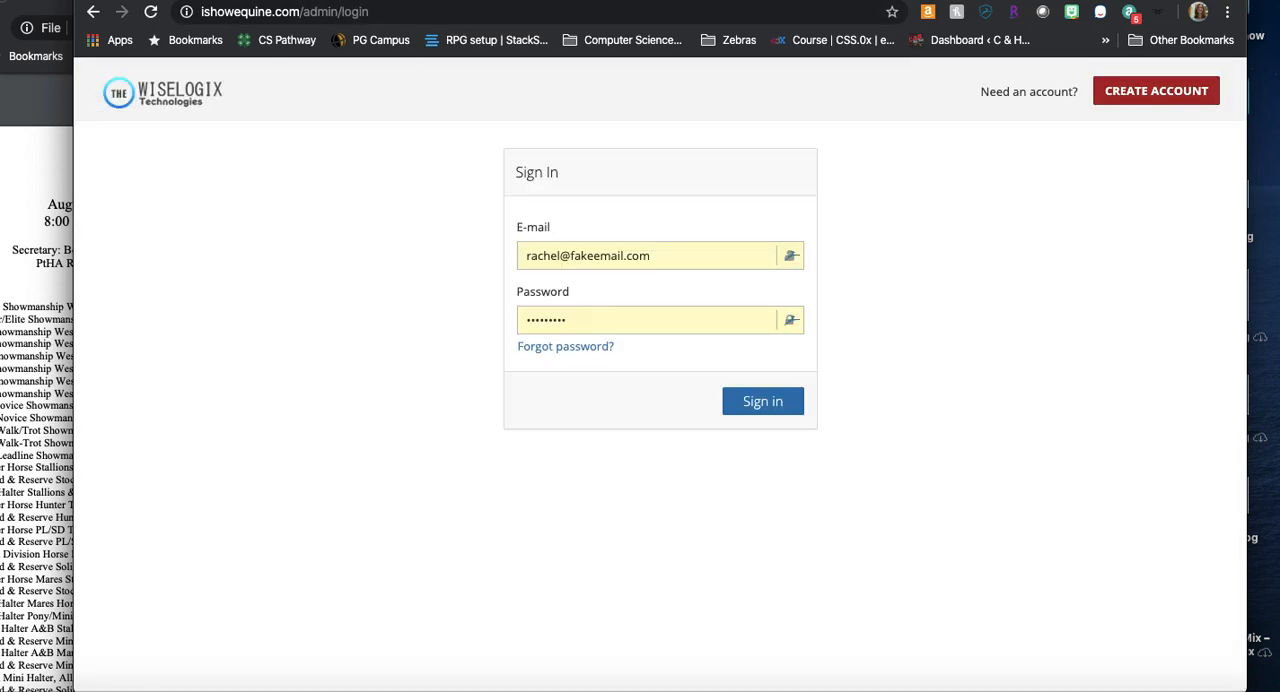
{"action": "key", "text": "ctrl+t"}
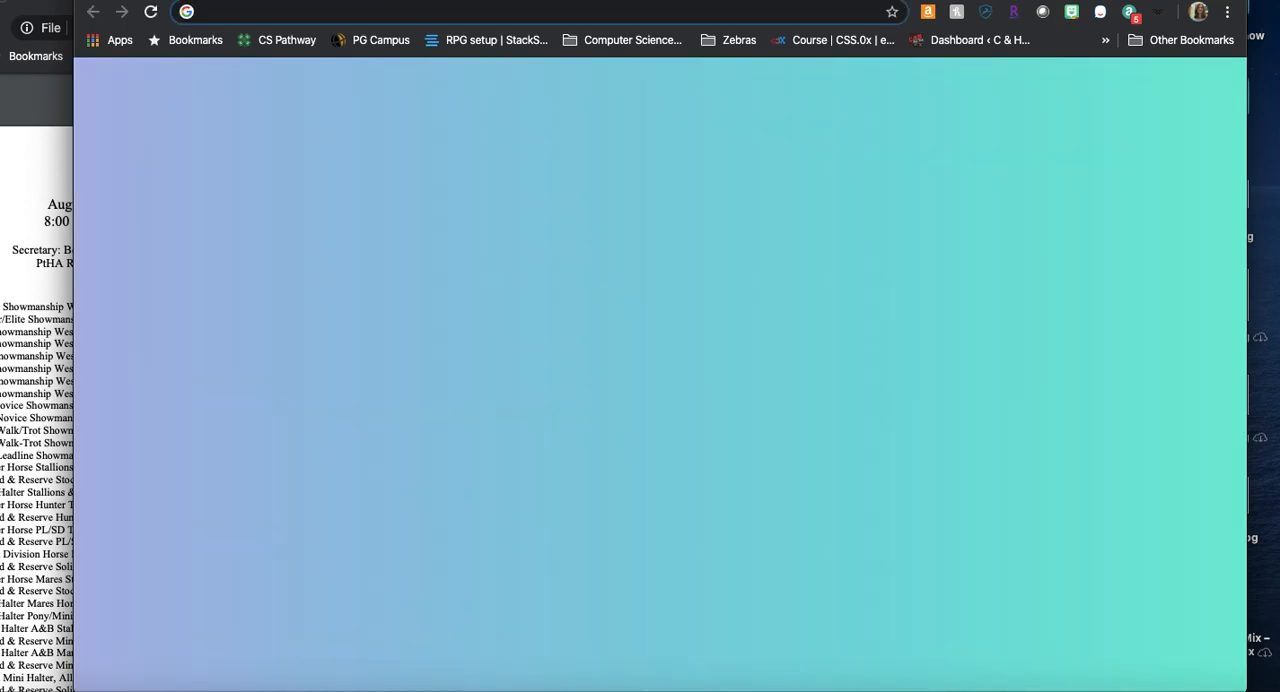
{"action": "type", "text": "ish"}
{"action": "key", "text": "Return"}
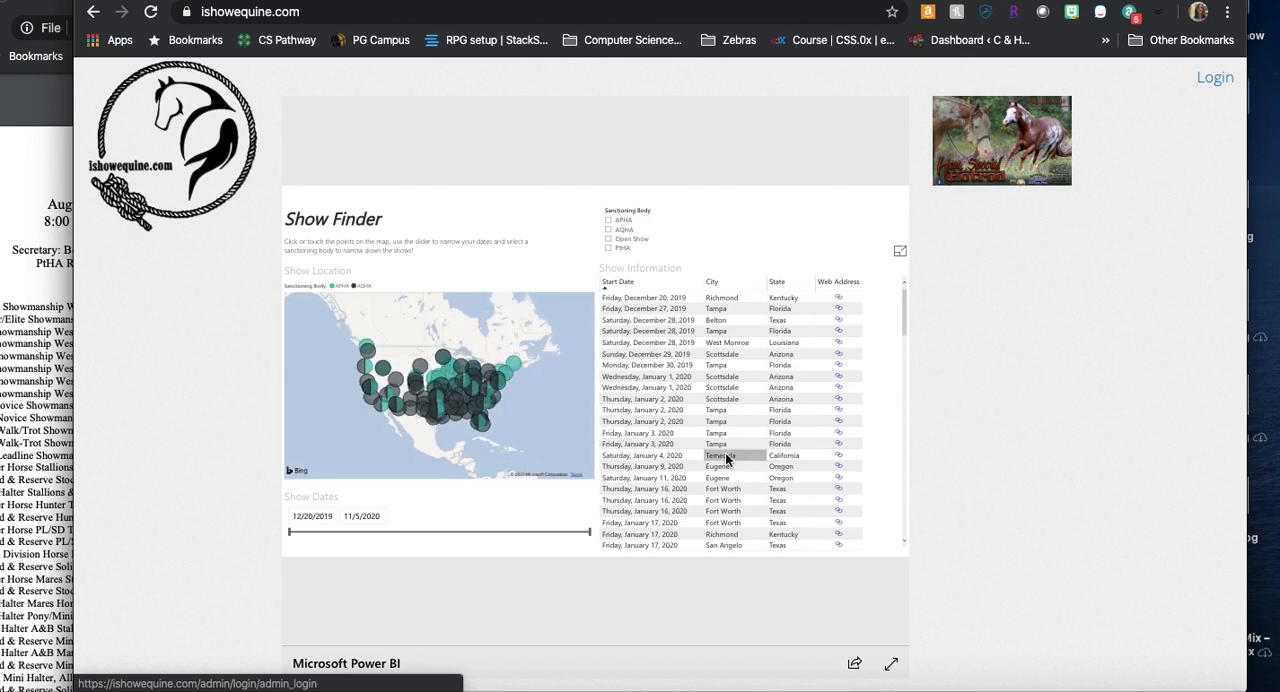
{"action": "scroll", "coordinate": [726, 452], "scroll_direction": "down", "scroll_amount": 3}
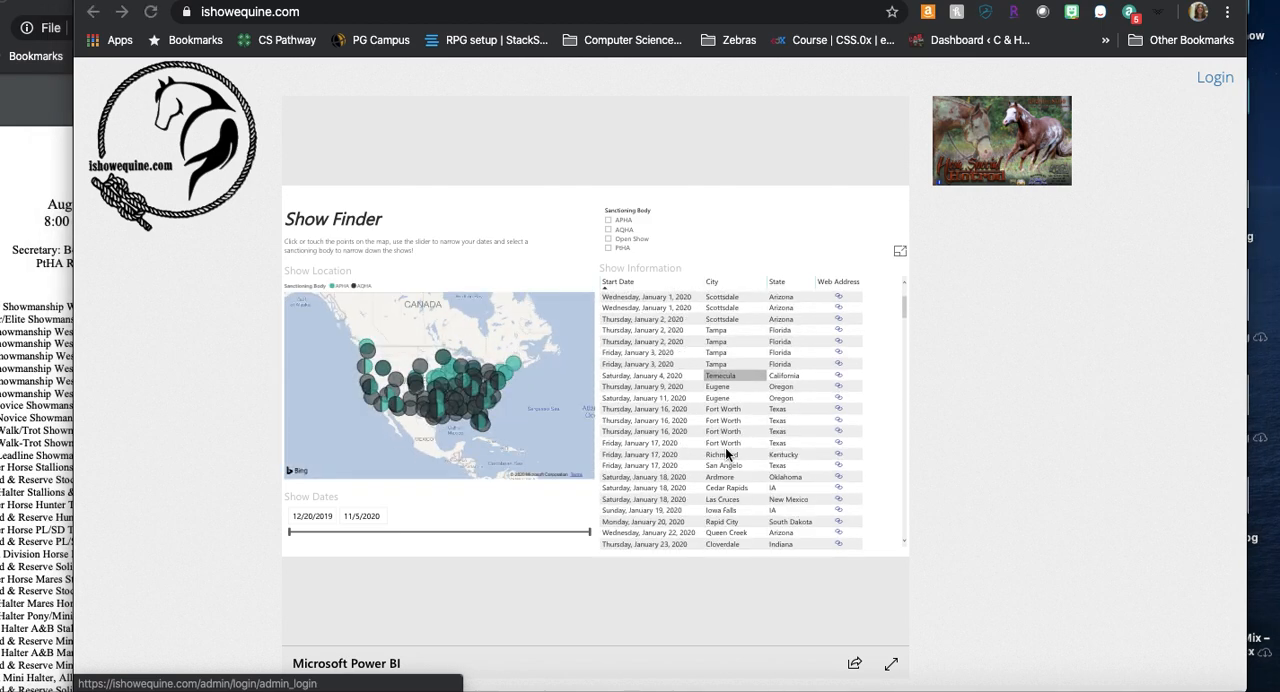